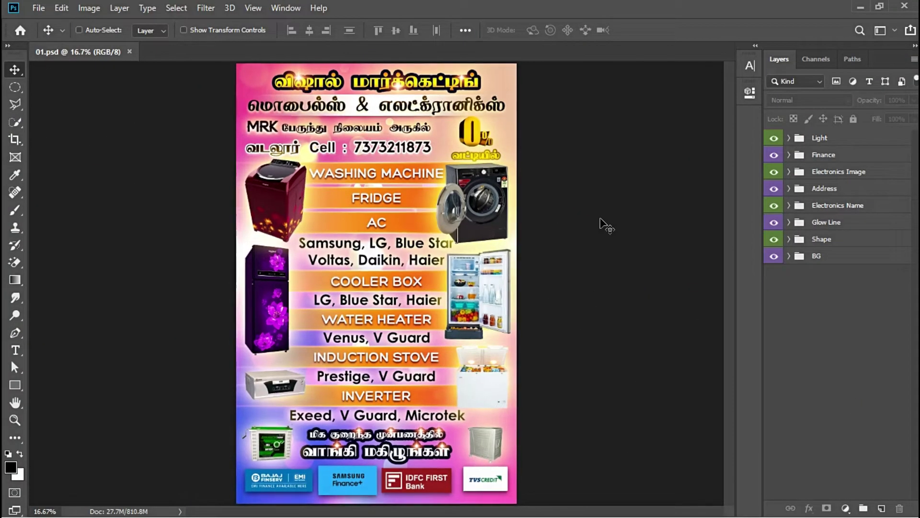
# - Zoom in on the finished poster and pan around to inspect it
pyautogui.hotkey('ctrl', '+')
pyautogui.hotkey('ctrl', '+')
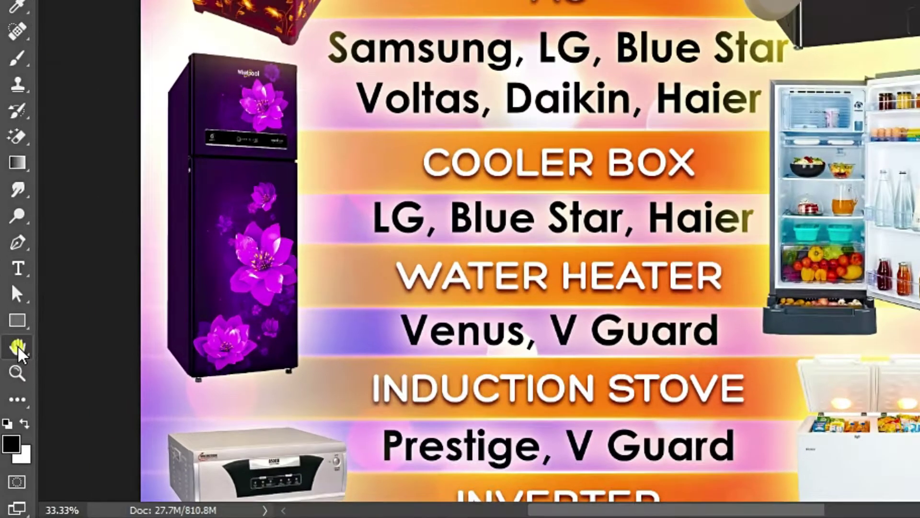
pyautogui.rightClick(18, 352)
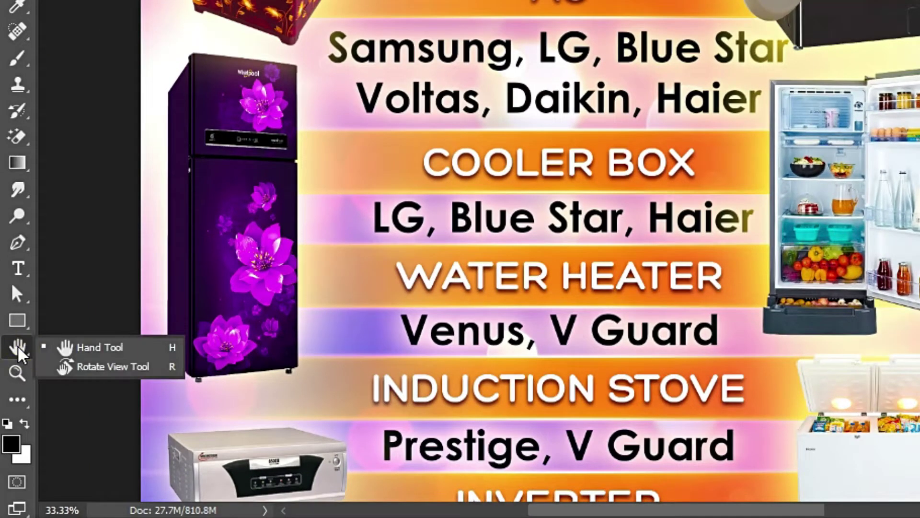
pyautogui.click(104, 351)
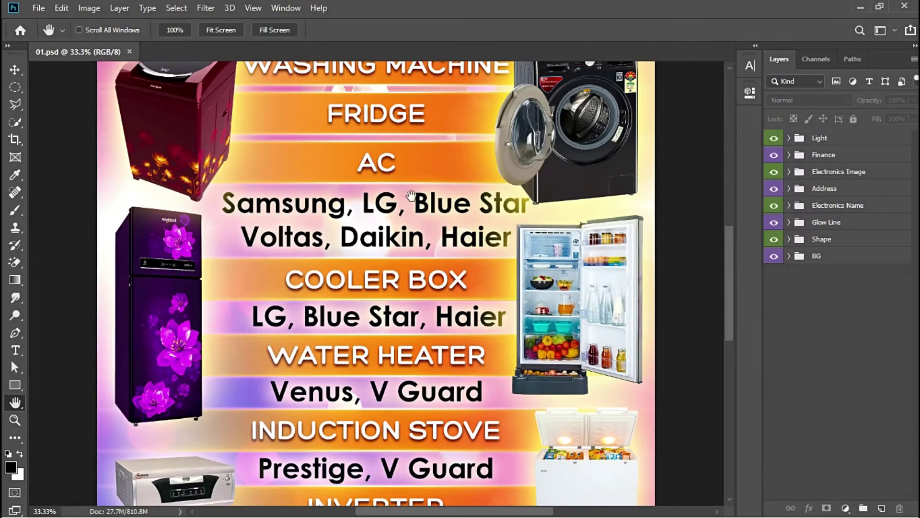
pyautogui.moveTo(415, 126); pyautogui.dragTo(423, 364)
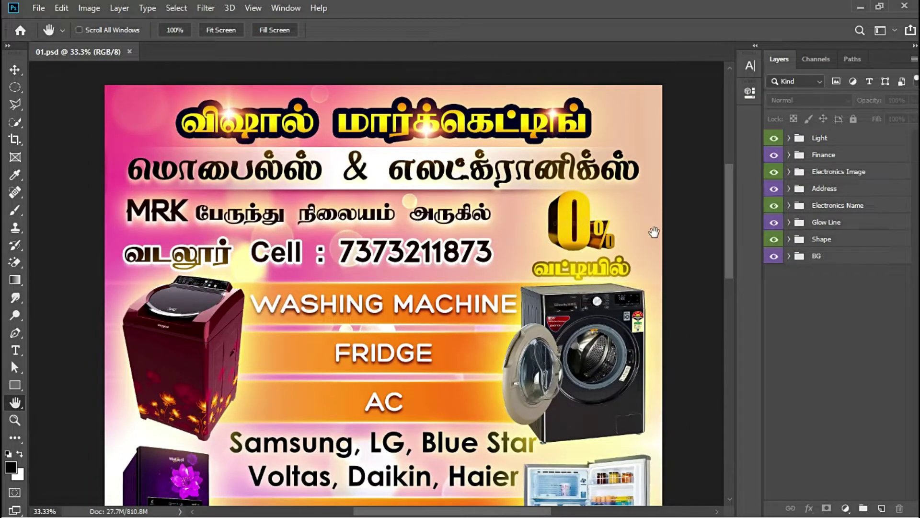
pyautogui.moveTo(732, 182); pyautogui.dragTo(735, 322)
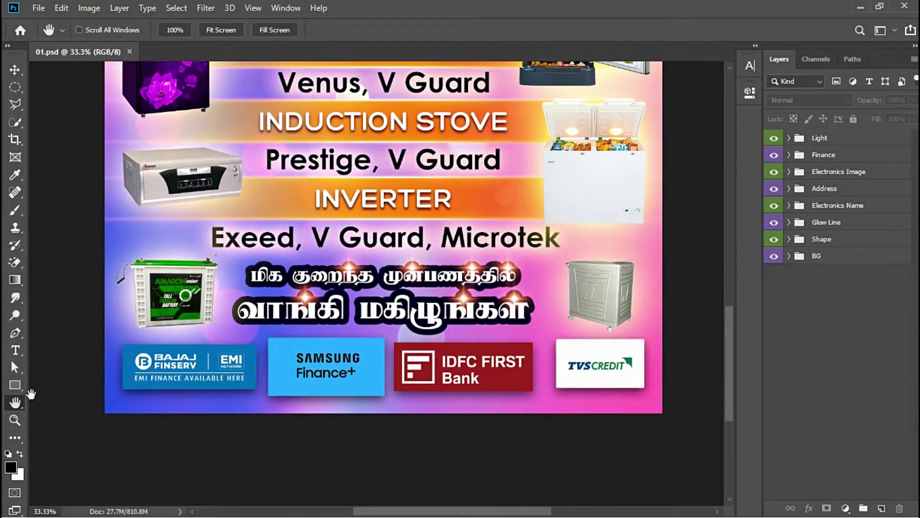
# - Fit the poster to the screen and hide all its layer groups
pyautogui.click(16, 419)
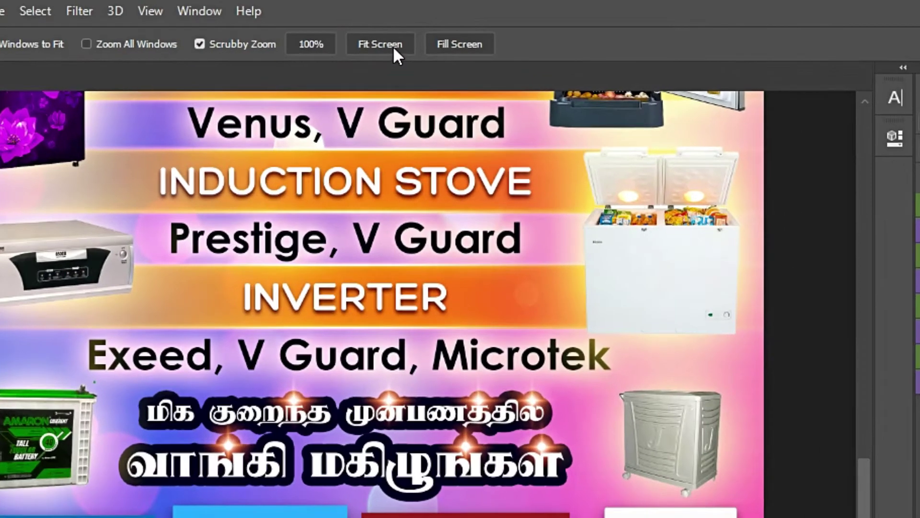
pyautogui.click(393, 46)
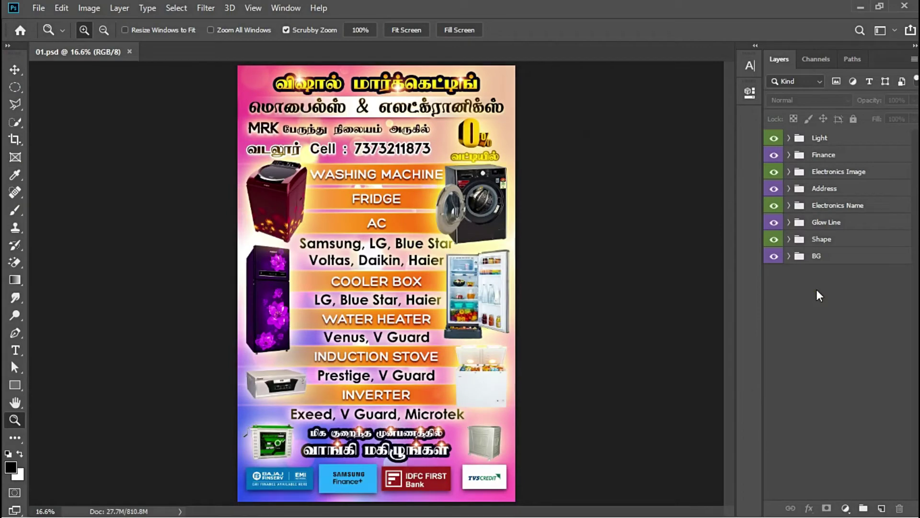
pyautogui.hotkey('ctrl', ',')
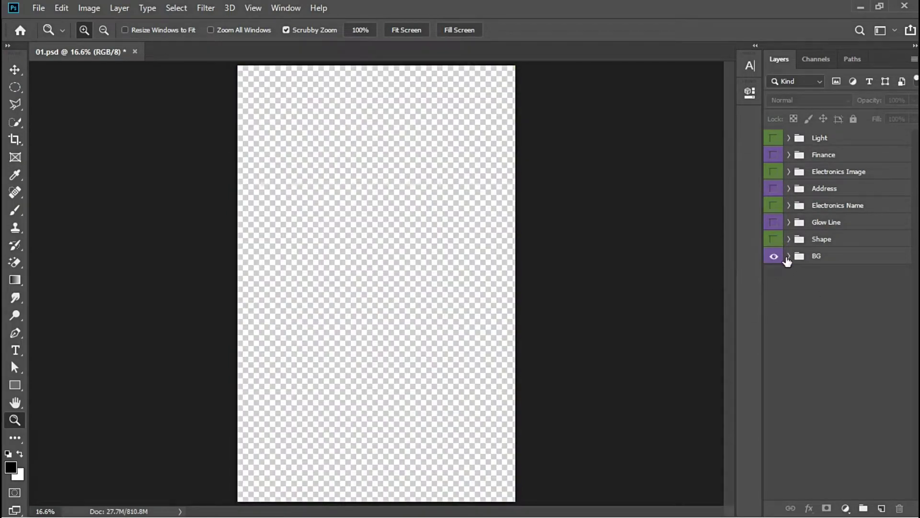
# - Turn on BG layers 01–06: white base, two gradients, bokeh lights and both edge flares
pyautogui.click(789, 256)
pyautogui.scroll(-1, 869, 336)
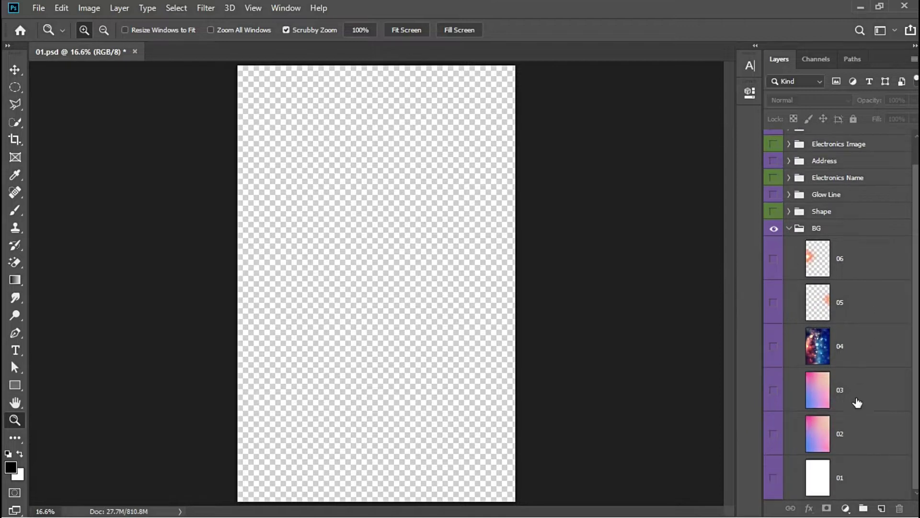
pyautogui.click(774, 478)
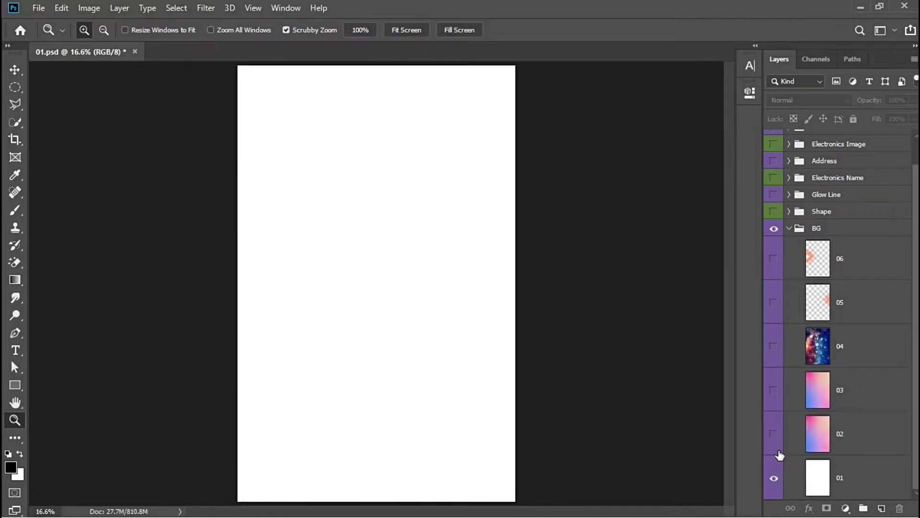
pyautogui.click(774, 434)
pyautogui.click(774, 390)
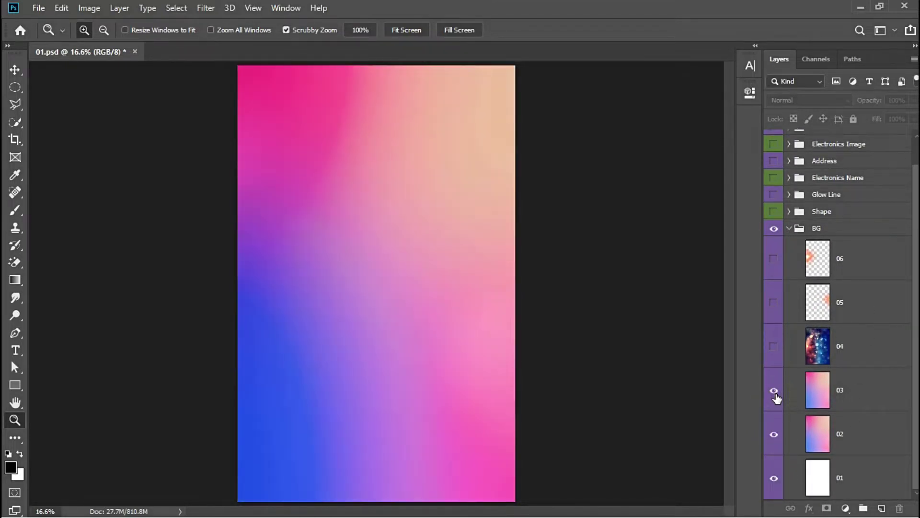
pyautogui.click(774, 347)
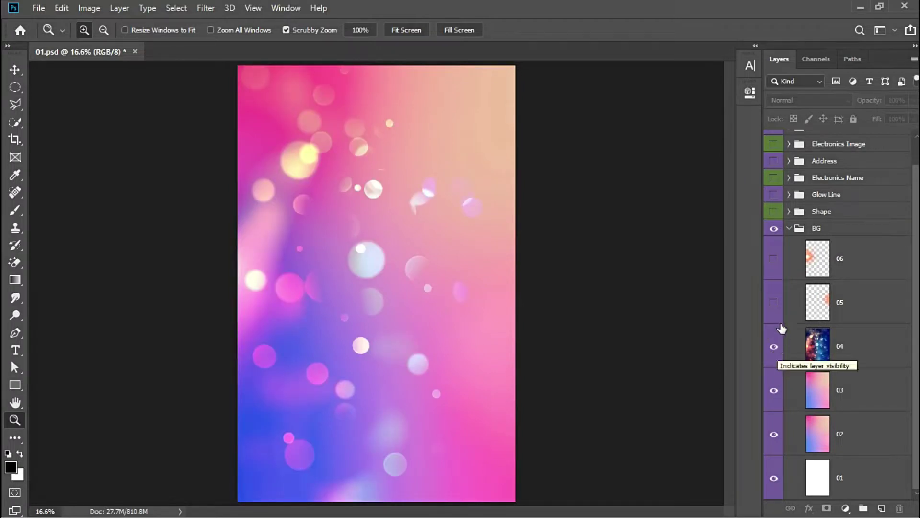
pyautogui.click(774, 302)
pyautogui.click(774, 259)
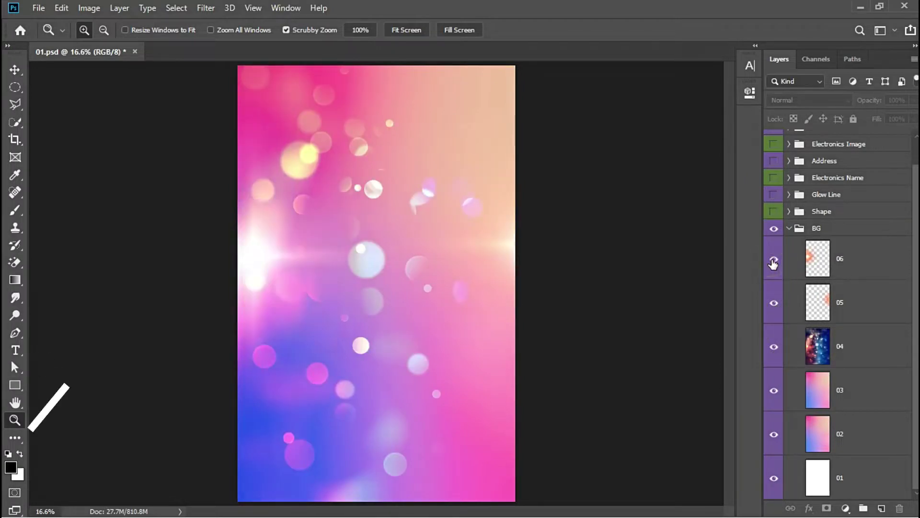
pyautogui.click(789, 228)
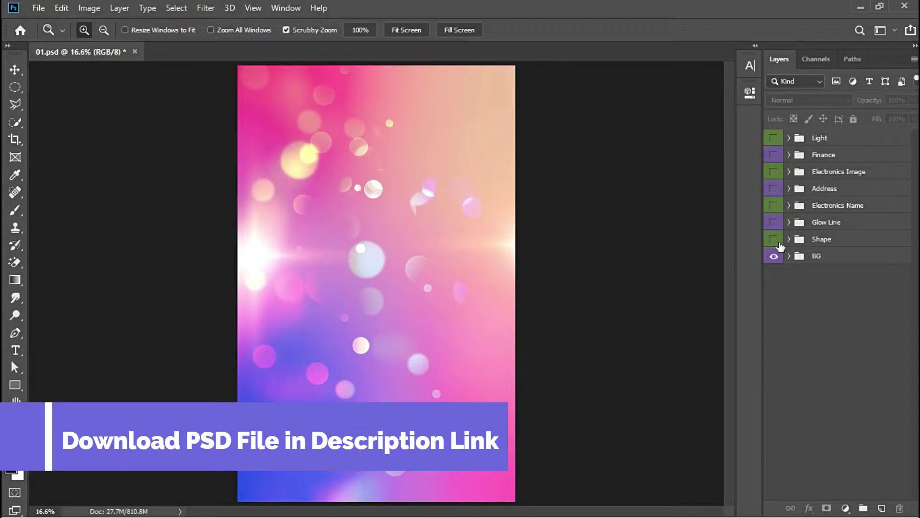
# - Make the Shape group visible and turn on bar layers 01–04
pyautogui.click(775, 240)
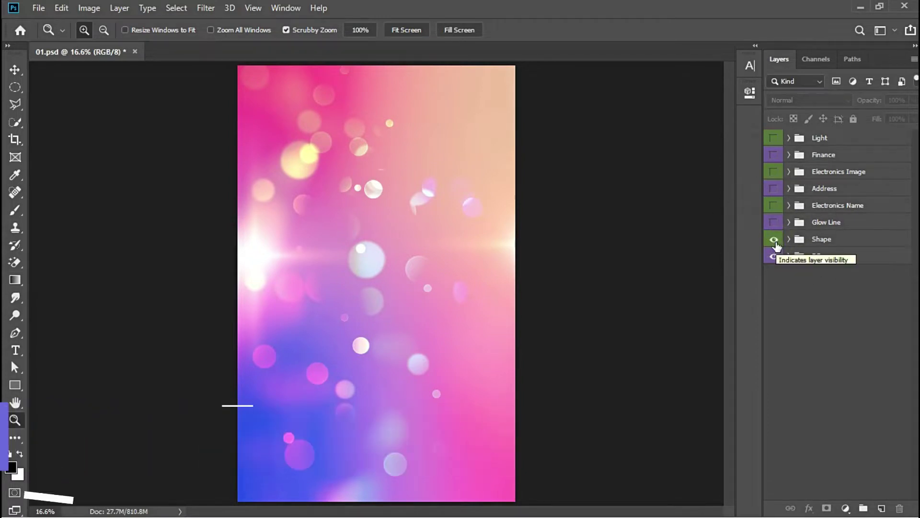
pyautogui.click(788, 239)
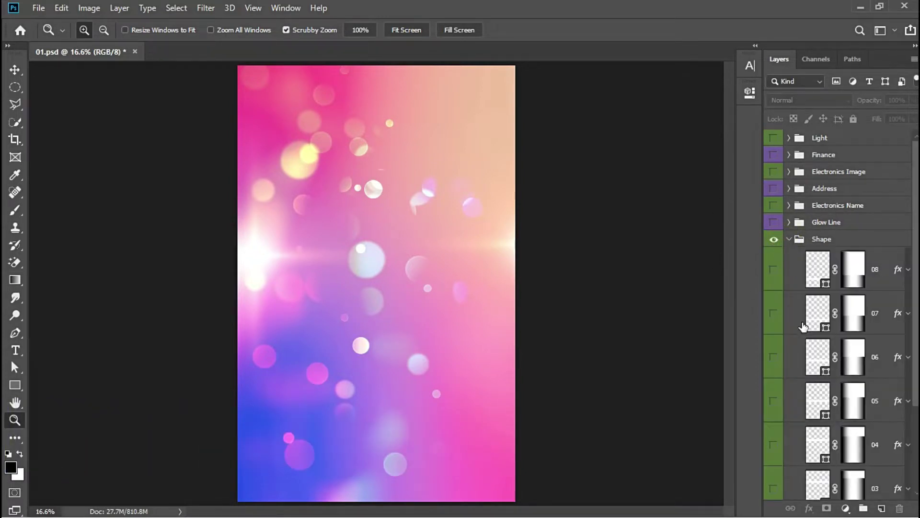
pyautogui.scroll(-2, 803, 327)
pyautogui.scroll(-3, 804, 326)
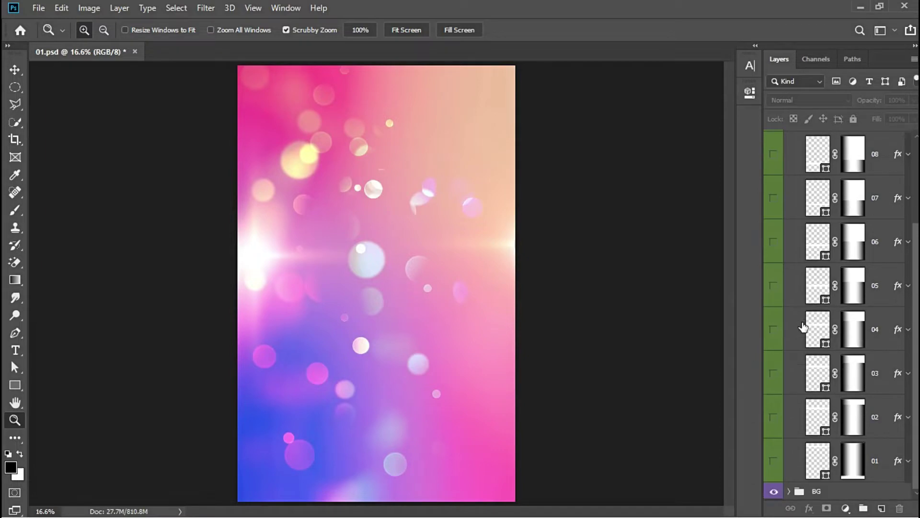
pyautogui.click(774, 461)
pyautogui.click(774, 417)
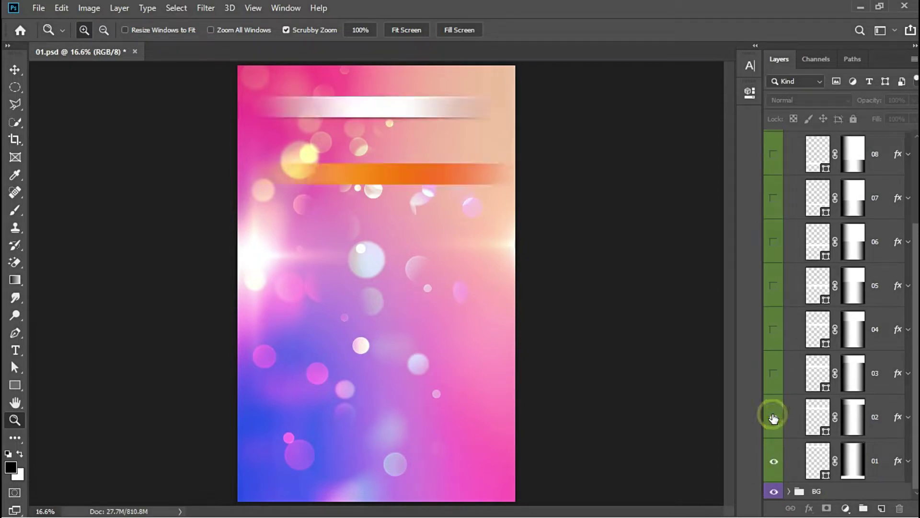
pyautogui.click(774, 374)
pyautogui.click(773, 330)
# - Turn on bar layers 05–08 and collapse the Shape group
pyautogui.click(774, 286)
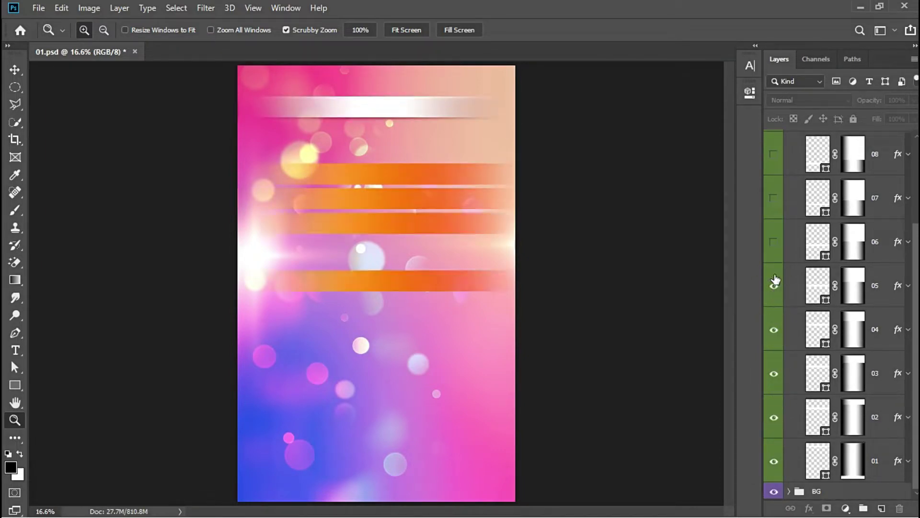
pyautogui.click(773, 242)
pyautogui.click(774, 201)
pyautogui.click(774, 158)
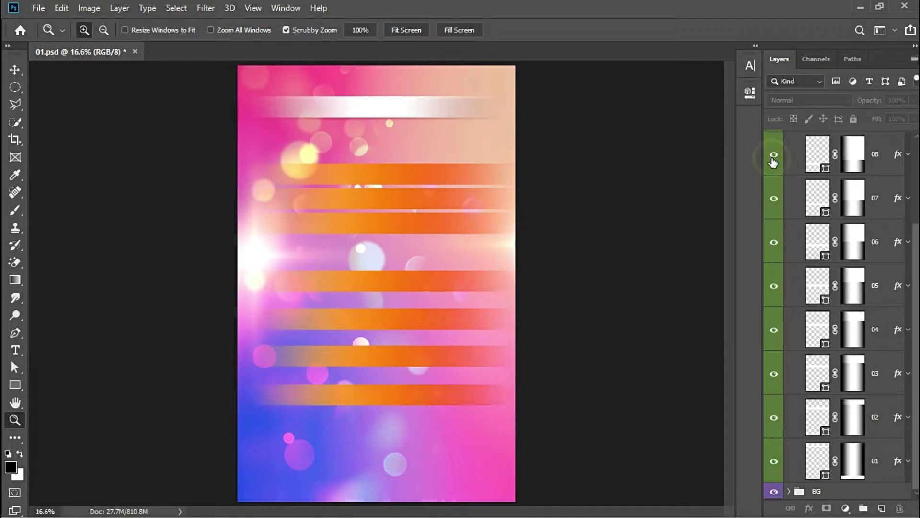
pyautogui.moveTo(911, 253); pyautogui.dragTo(913, 192)
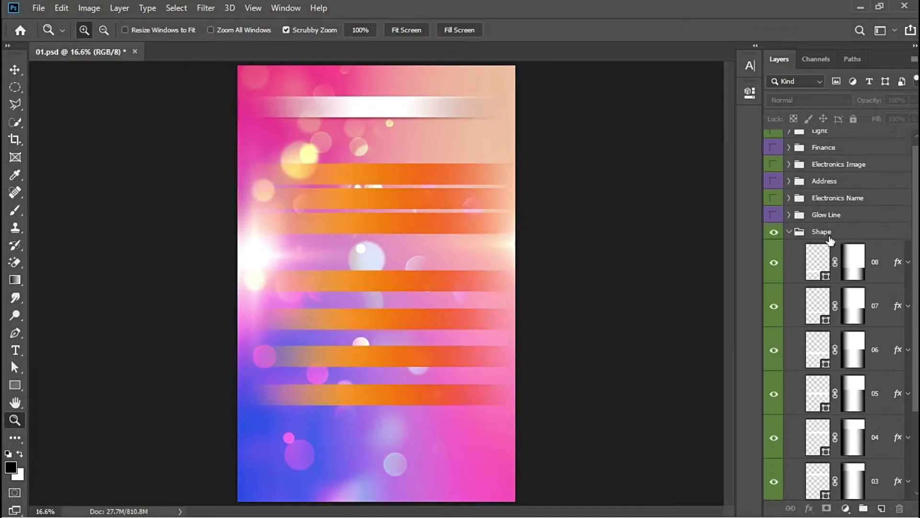
pyautogui.click(789, 232)
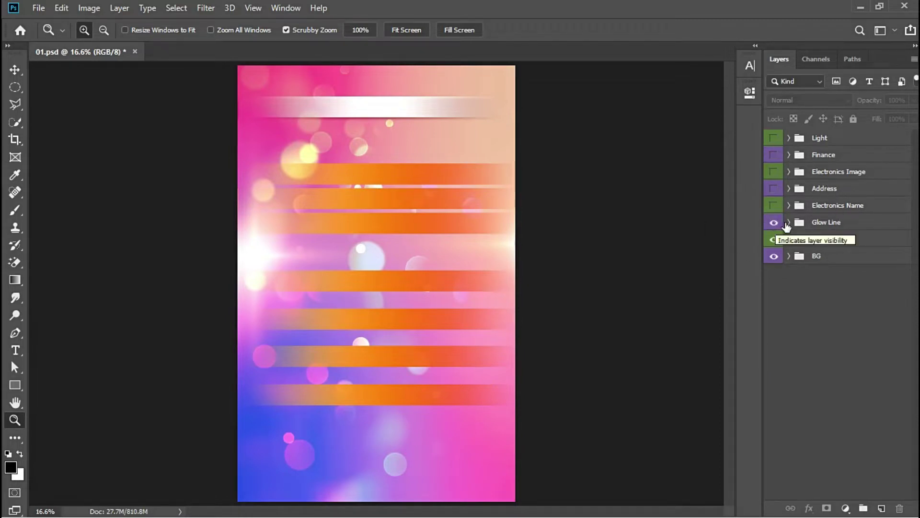
# - Expand the Glow Line group and turn on glow line layers 01–08
pyautogui.click(789, 223)
pyautogui.scroll(-5, 842, 353)
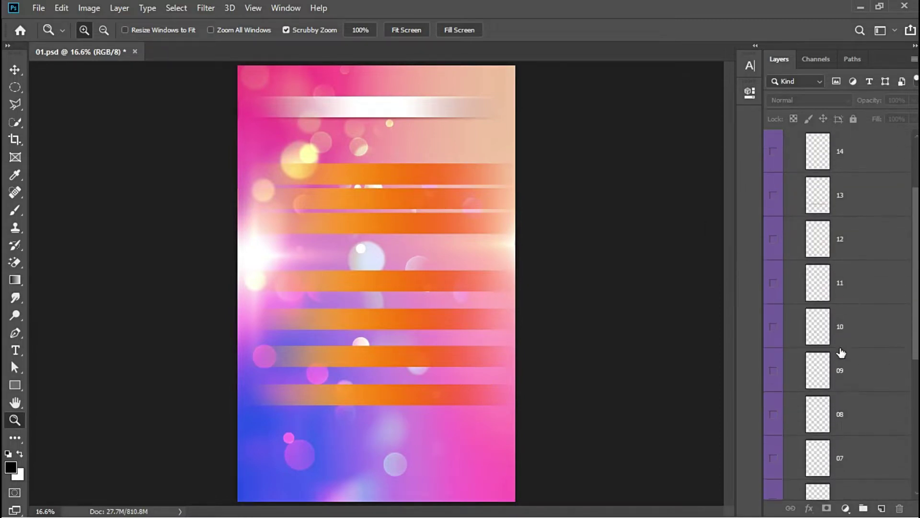
pyautogui.scroll(-2, 842, 353)
pyautogui.scroll(-2, 842, 354)
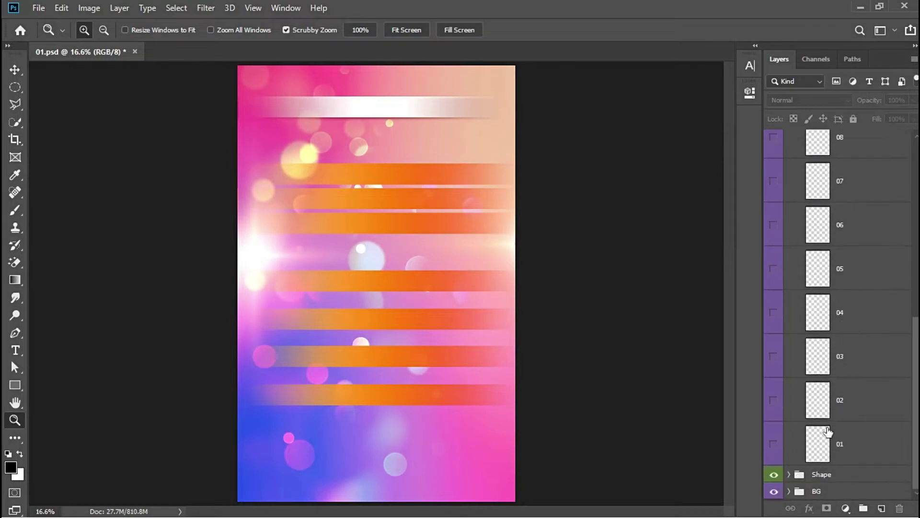
pyautogui.click(774, 446)
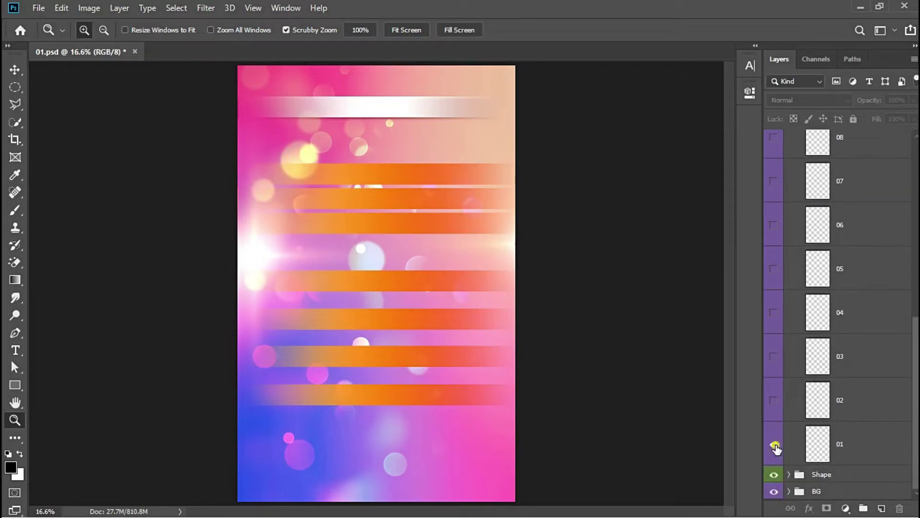
pyautogui.click(774, 400)
pyautogui.click(774, 312)
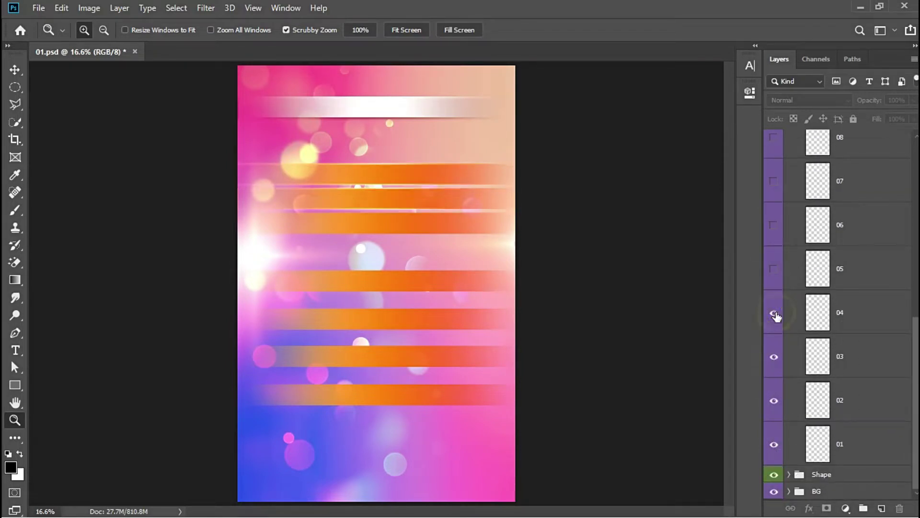
pyautogui.click(775, 269)
pyautogui.click(774, 226)
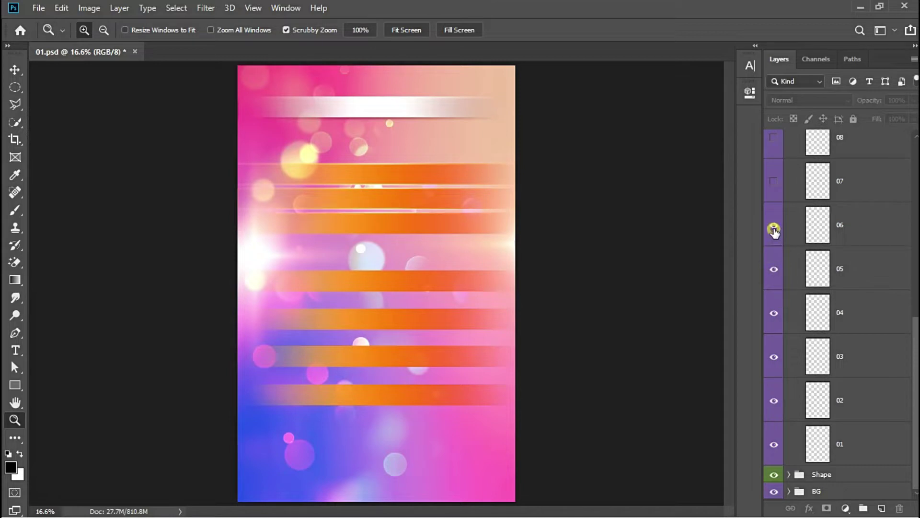
pyautogui.click(774, 182)
pyautogui.click(774, 138)
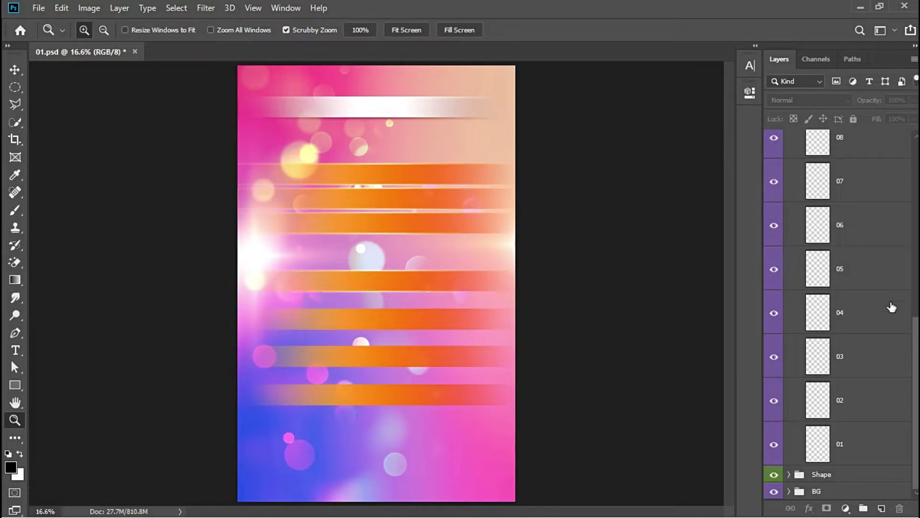
# - Turn on glow line layers 09–14 and collapse the Glow Line group
pyautogui.moveTo(914, 343); pyautogui.dragTo(917, 204)
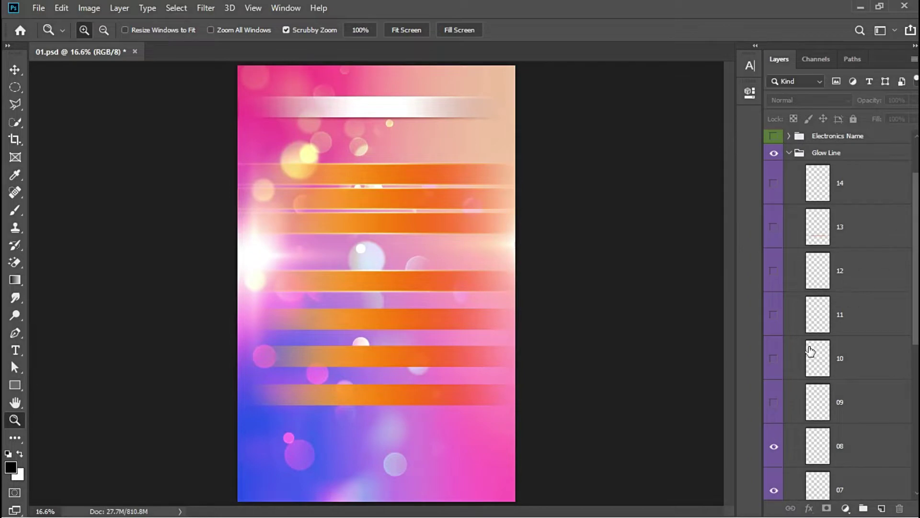
pyautogui.click(774, 405)
pyautogui.click(774, 360)
pyautogui.click(774, 316)
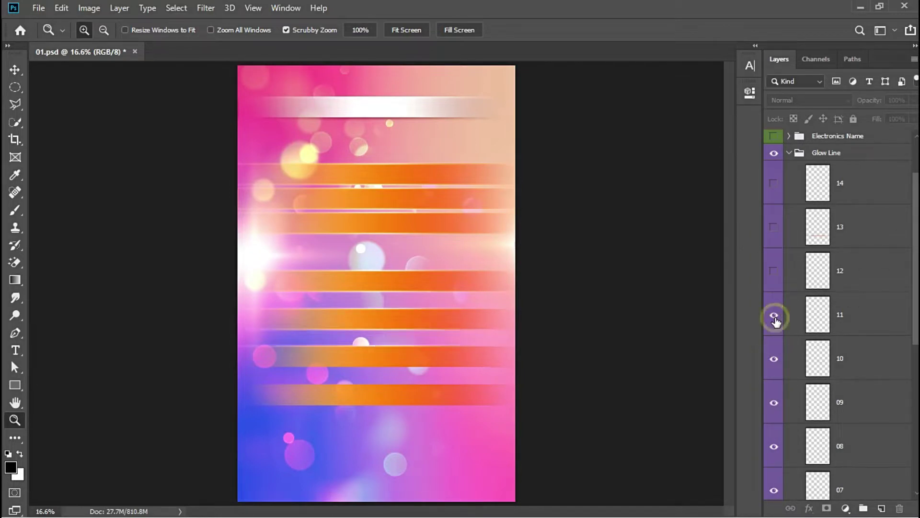
pyautogui.click(775, 271)
pyautogui.click(774, 227)
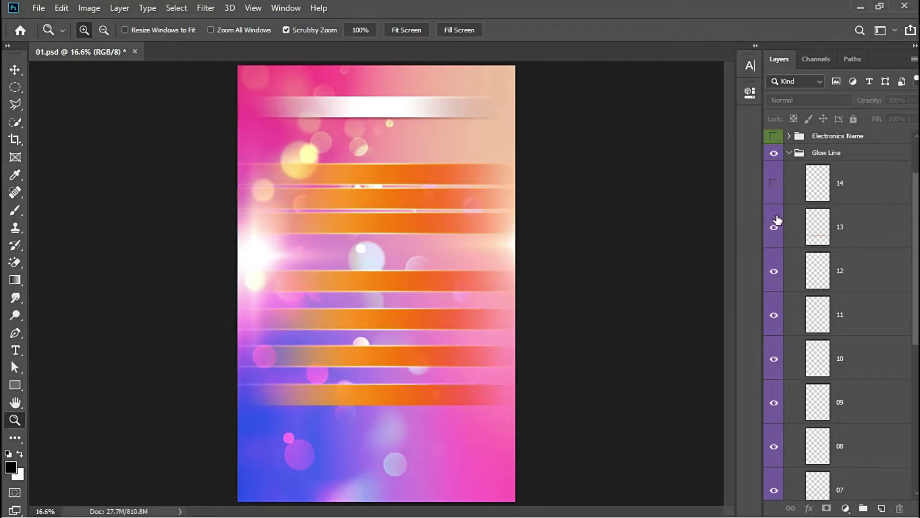
pyautogui.click(775, 185)
pyautogui.scroll(3, 911, 227)
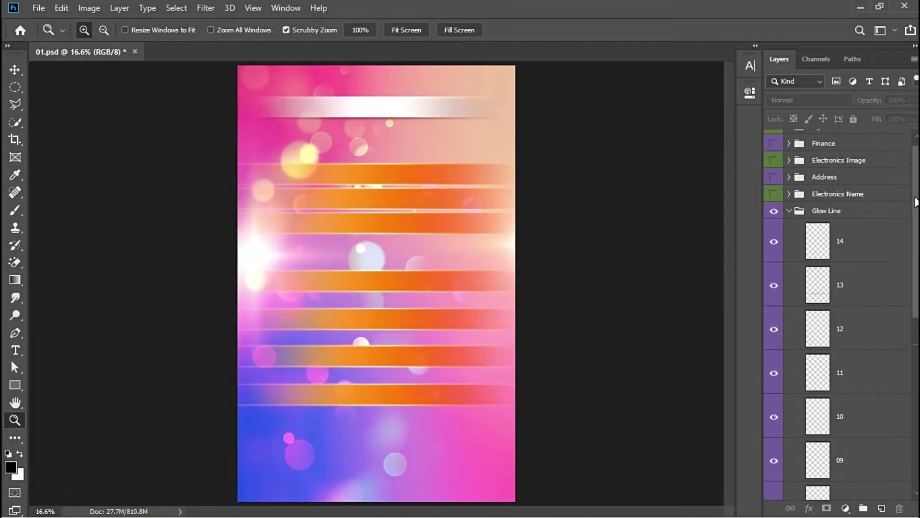
pyautogui.click(790, 212)
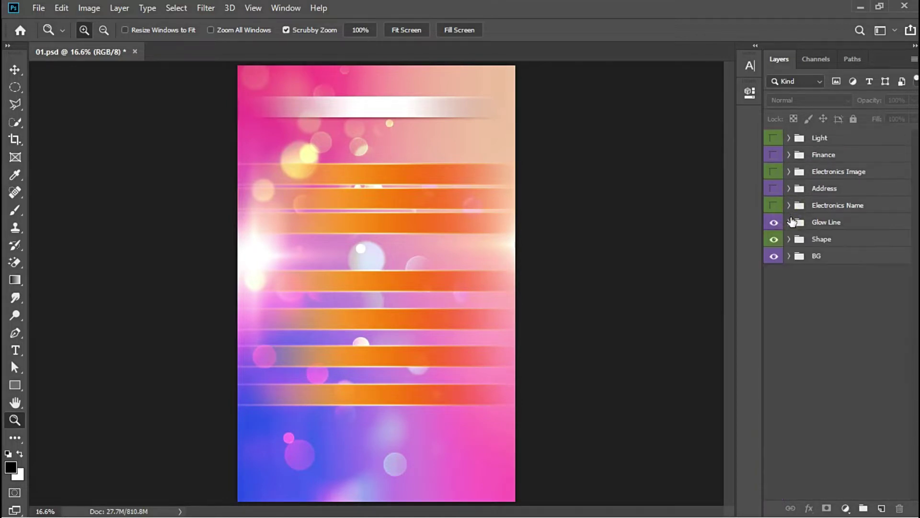
# - Show the WASHING MACHINE, FRIDGE, AC, COOLER BOX and WATER HEATER headings with their brand lists
pyautogui.click(774, 207)
pyautogui.click(789, 205)
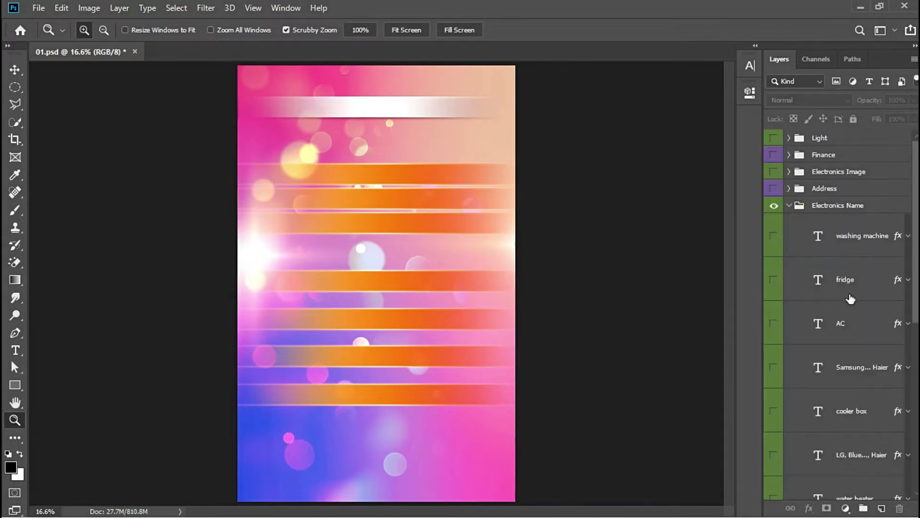
pyautogui.moveTo(916, 274); pyautogui.dragTo(915, 441)
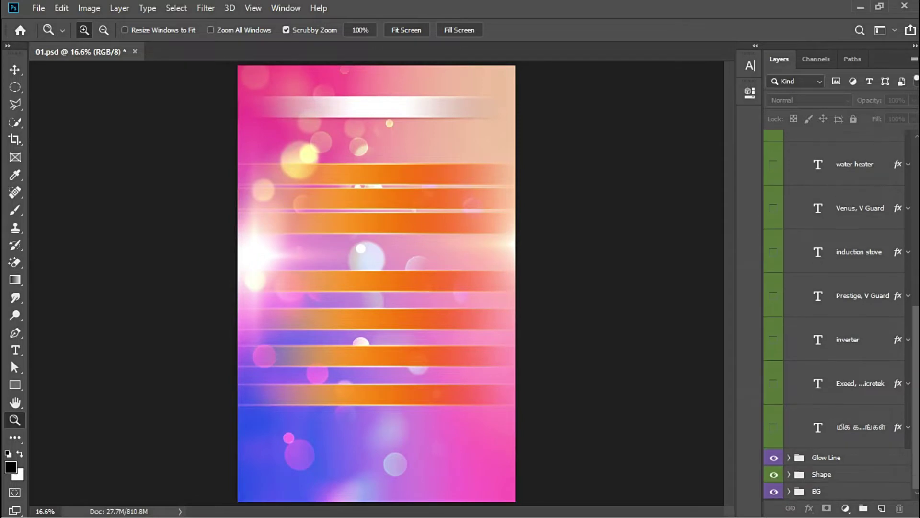
pyautogui.moveTo(916, 445); pyautogui.dragTo(915, 287)
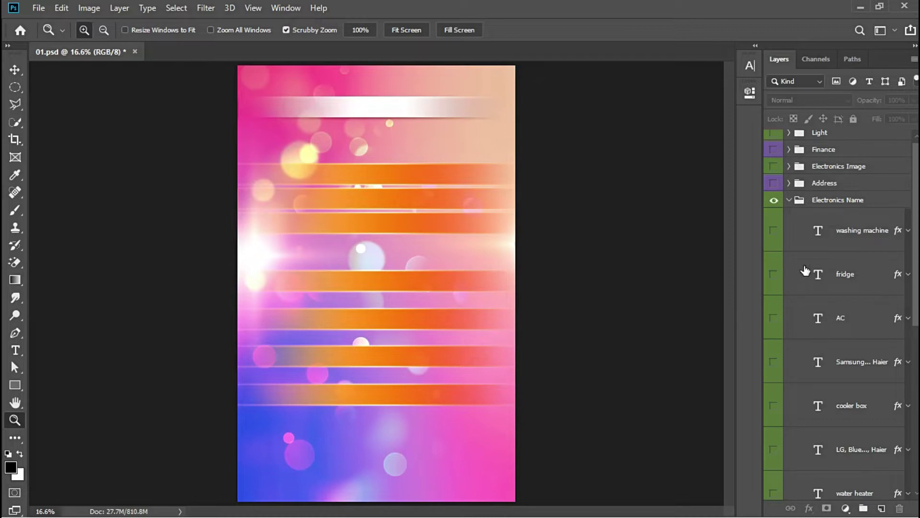
pyautogui.click(774, 234)
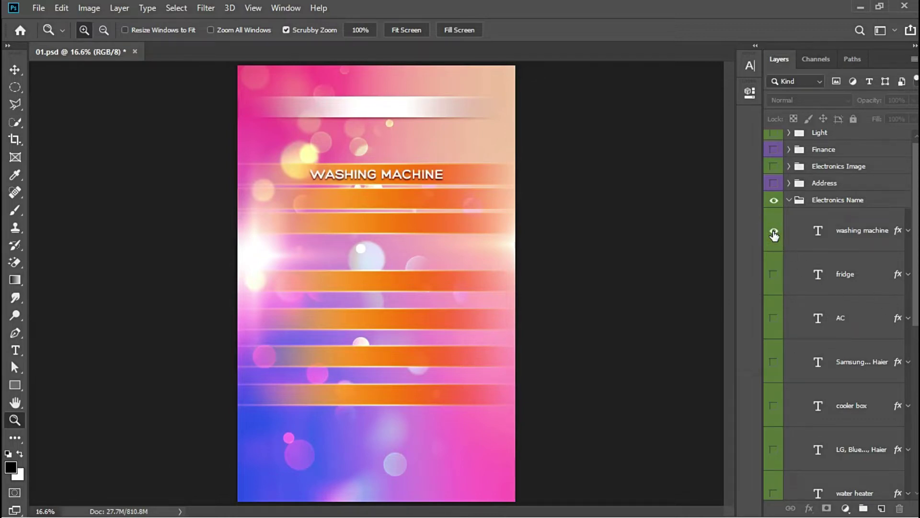
pyautogui.click(774, 276)
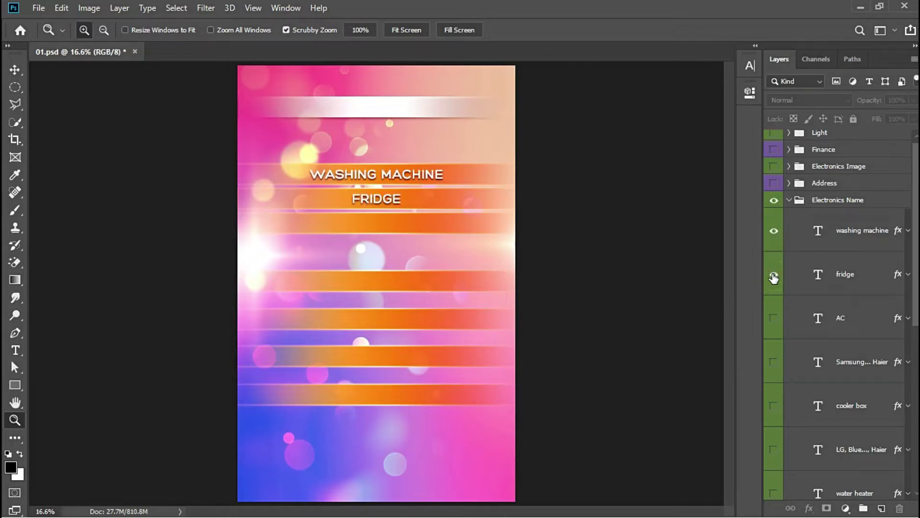
pyautogui.click(773, 318)
pyautogui.click(773, 363)
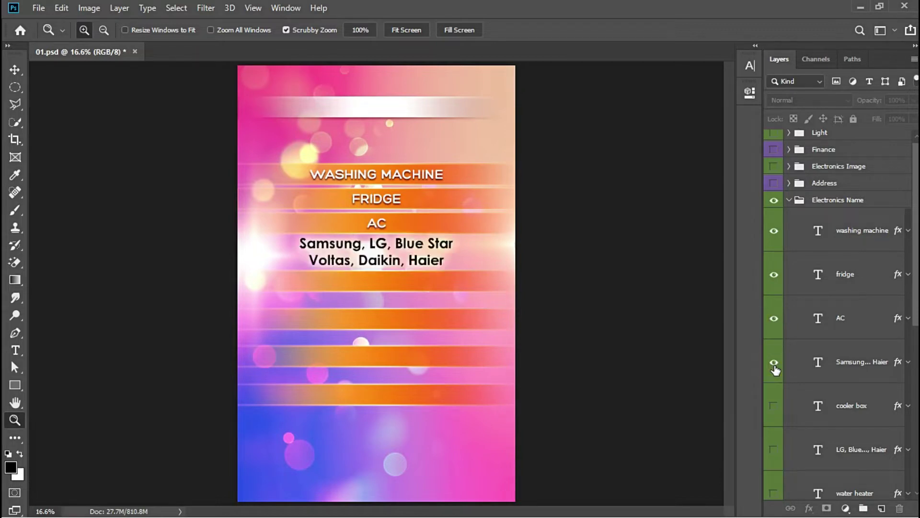
pyautogui.click(774, 407)
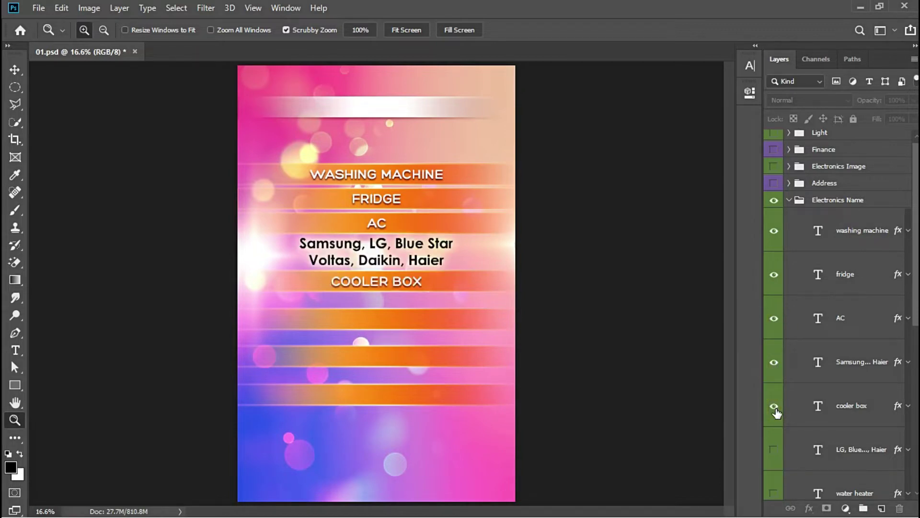
pyautogui.click(774, 450)
pyautogui.click(775, 494)
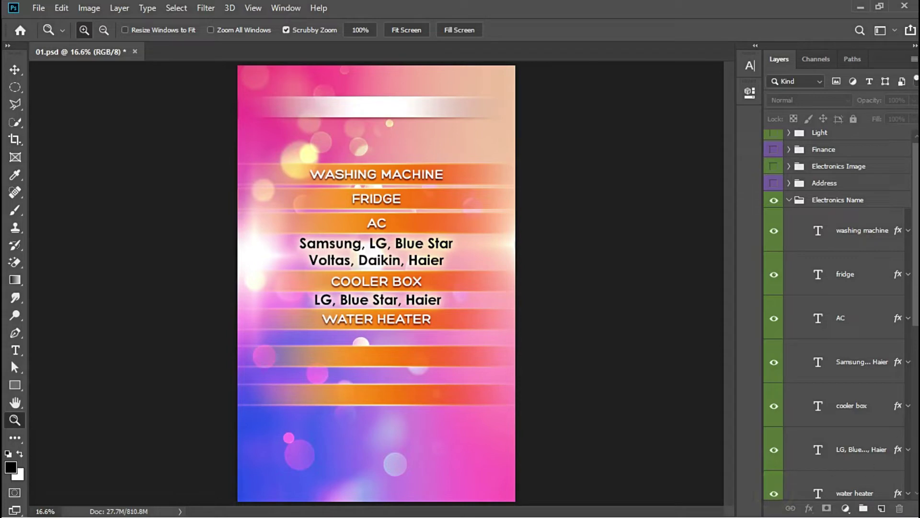
# - Show the INDUCTION STOVE and INVERTER headings, their brand lines, and the Tamil tagline
pyautogui.scroll(-2, 915, 319)
pyautogui.scroll(-2, 915, 319)
pyautogui.scroll(-3, 902, 335)
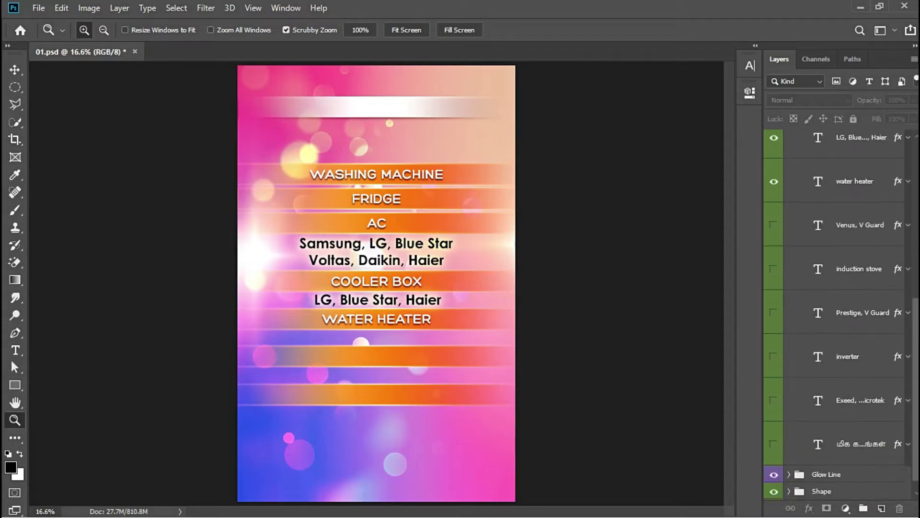
pyautogui.click(774, 209)
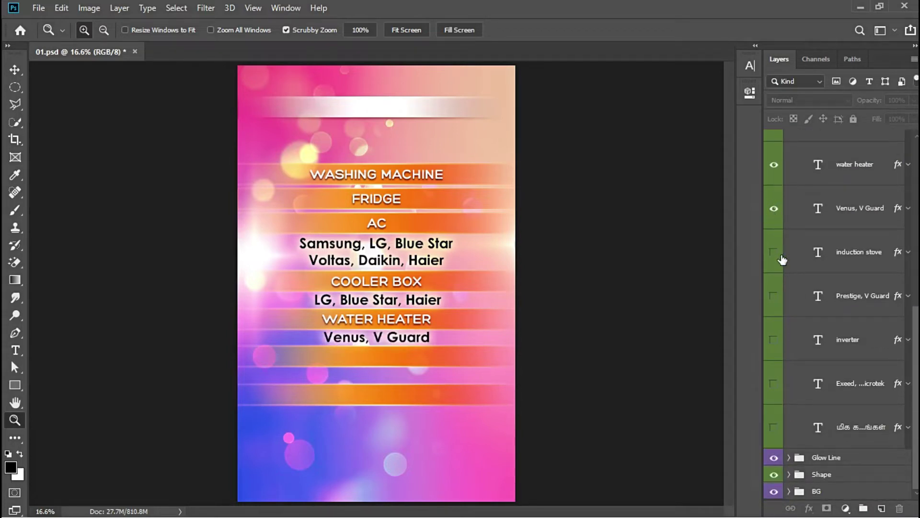
pyautogui.click(773, 252)
pyautogui.click(774, 297)
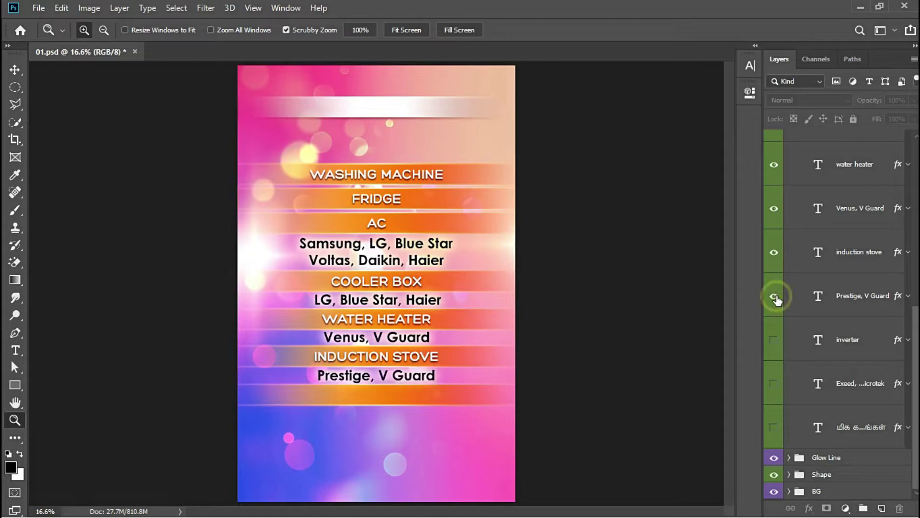
pyautogui.click(774, 340)
pyautogui.click(774, 384)
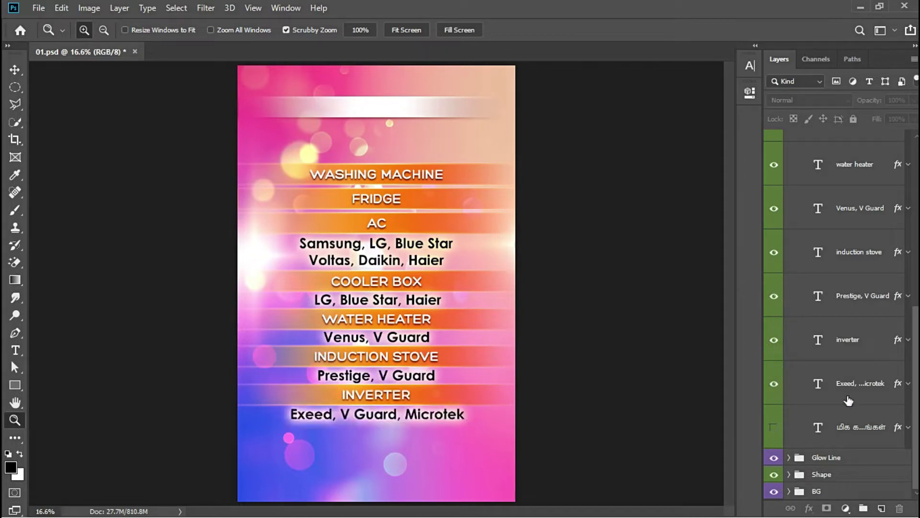
pyautogui.click(774, 428)
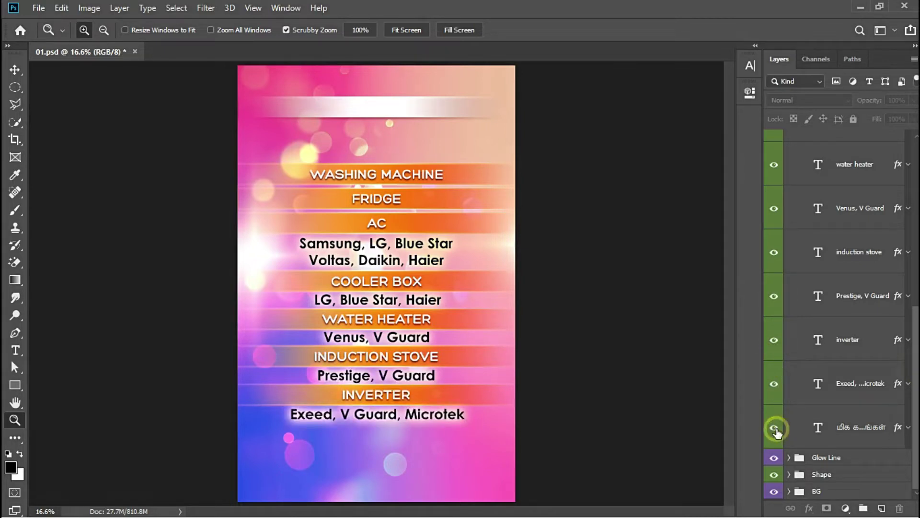
pyautogui.moveTo(918, 402); pyautogui.dragTo(918, 225)
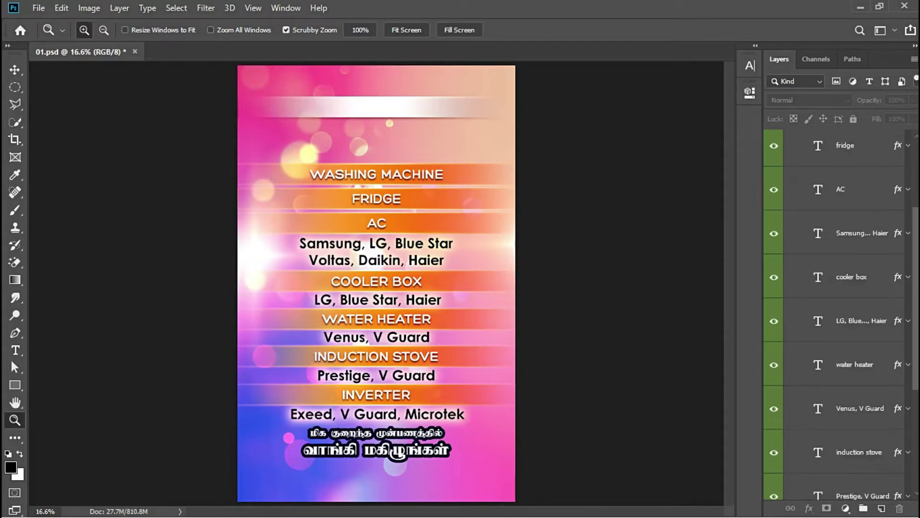
pyautogui.click(789, 205)
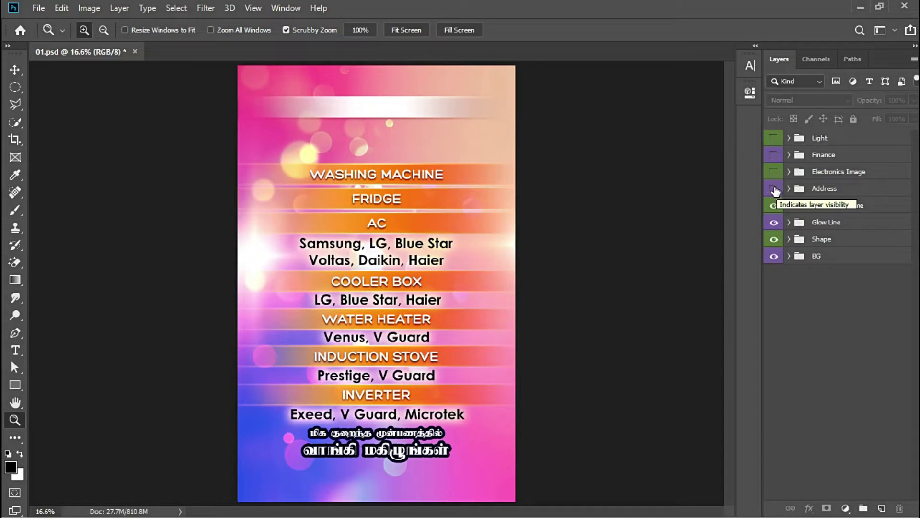
# - Show the Address group's Tamil shop name, subtitle, MRK address, Cell line and வட்டியில் word
pyautogui.click(775, 189)
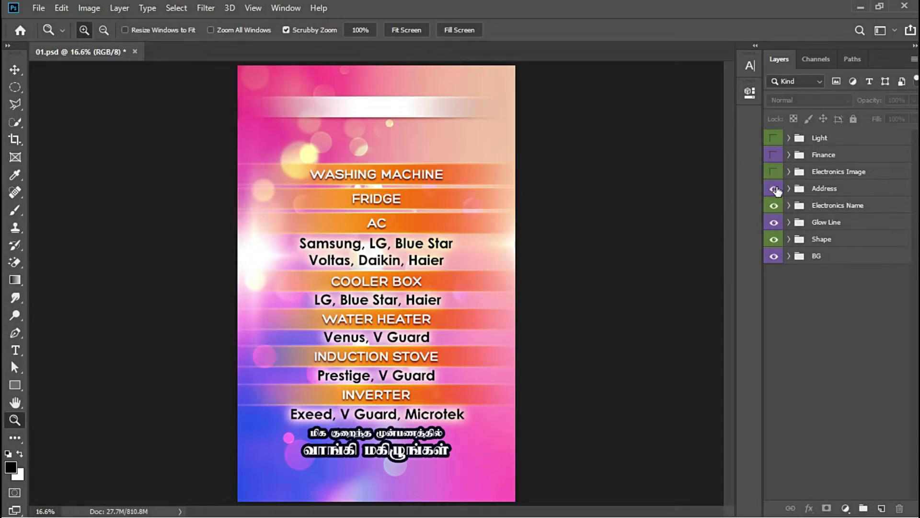
pyautogui.click(789, 190)
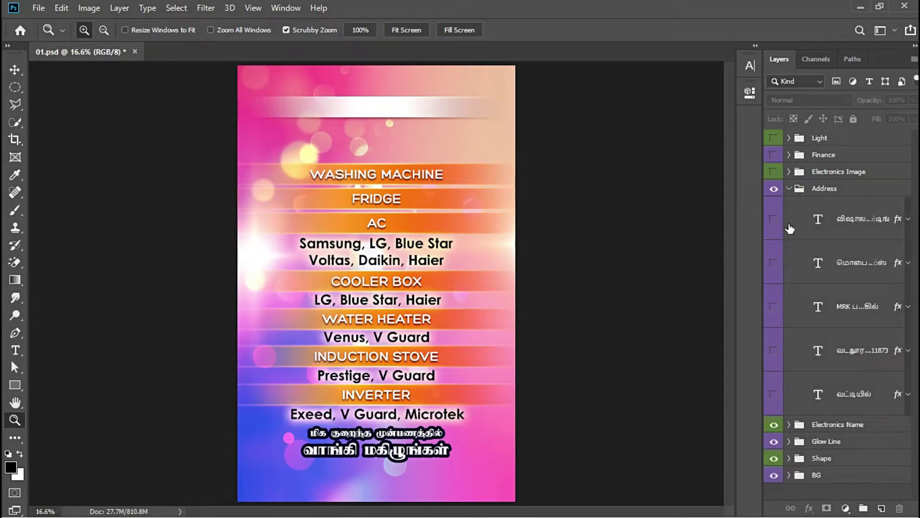
pyautogui.click(774, 219)
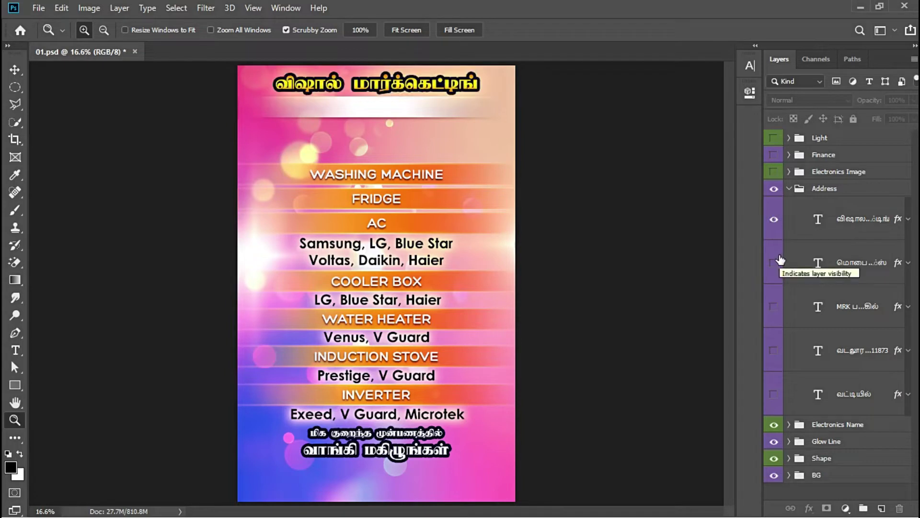
pyautogui.click(774, 263)
pyautogui.click(774, 305)
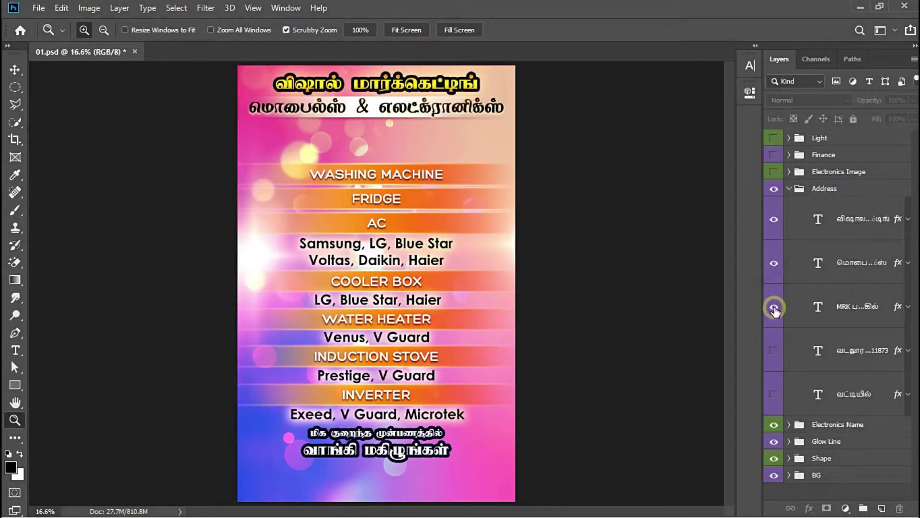
pyautogui.click(775, 350)
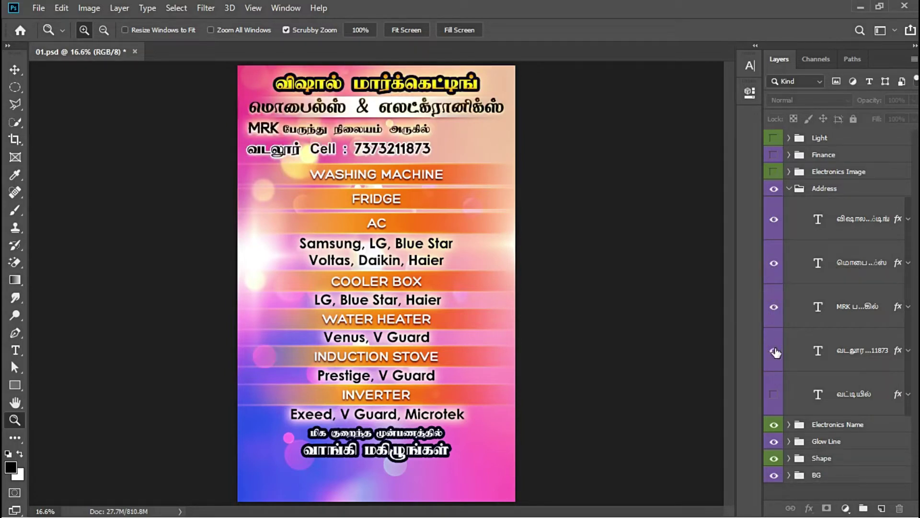
pyautogui.click(774, 395)
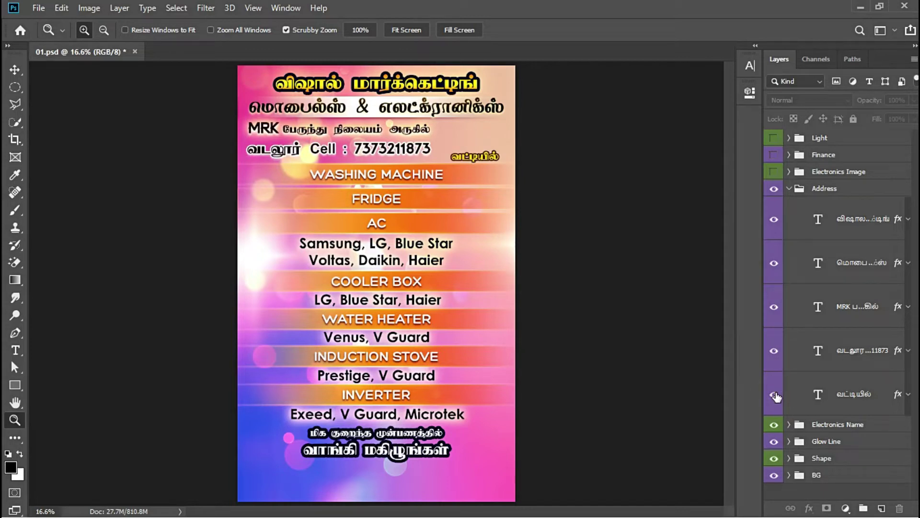
pyautogui.click(789, 189)
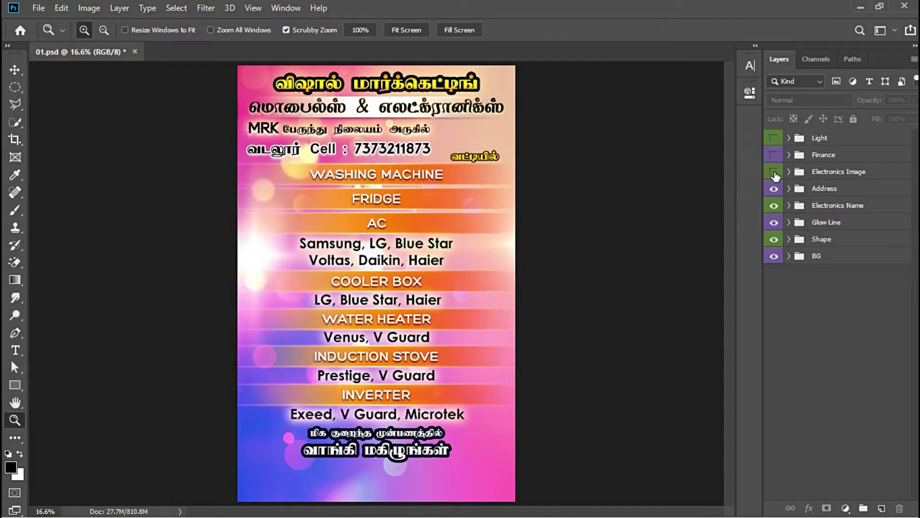
# - Reveal the gold 0% graphic plus washing machine, fridge, inverter and chest freezer pictures
pyautogui.click(788, 172)
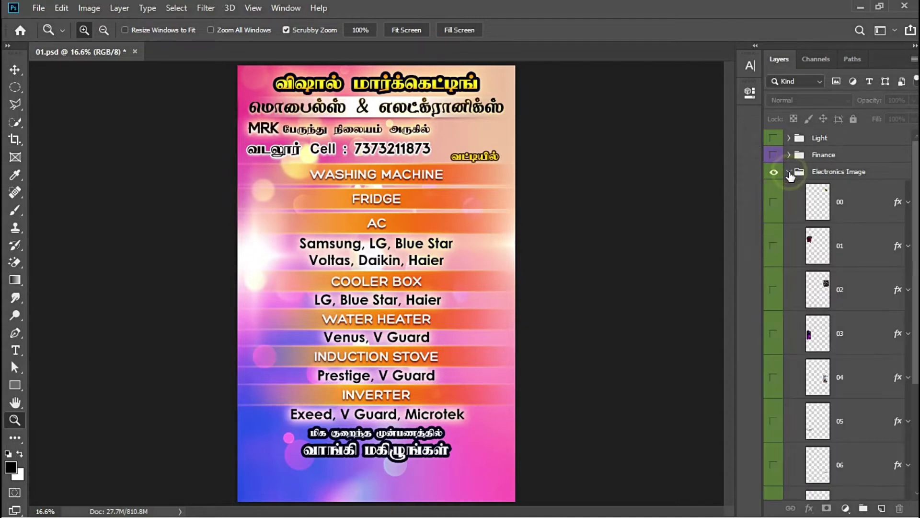
pyautogui.click(774, 203)
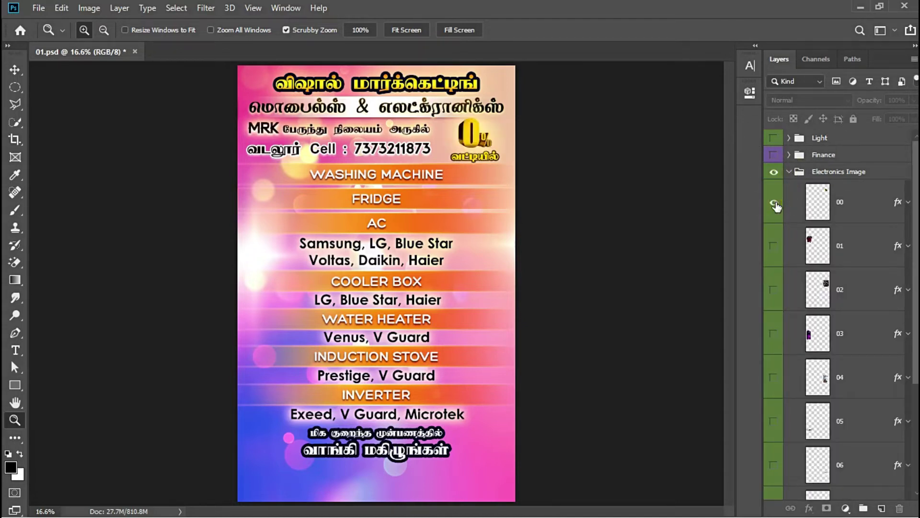
pyautogui.click(774, 246)
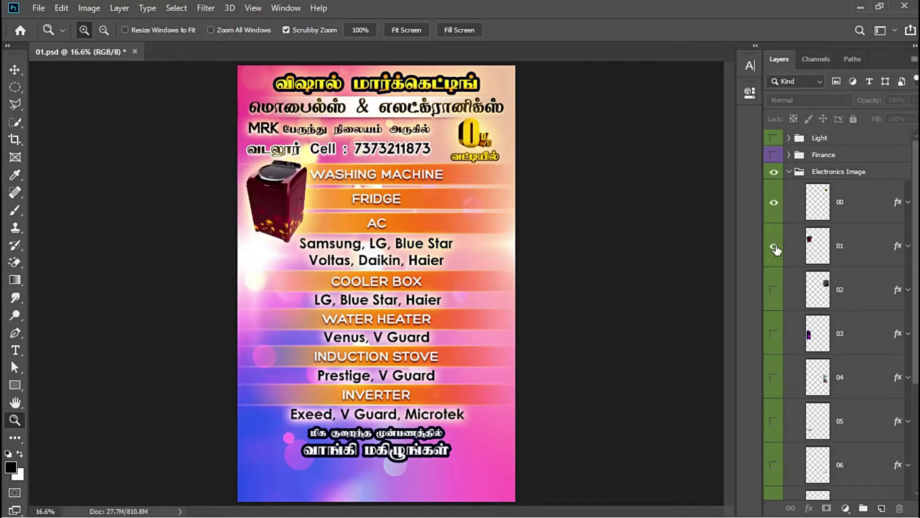
pyautogui.click(774, 290)
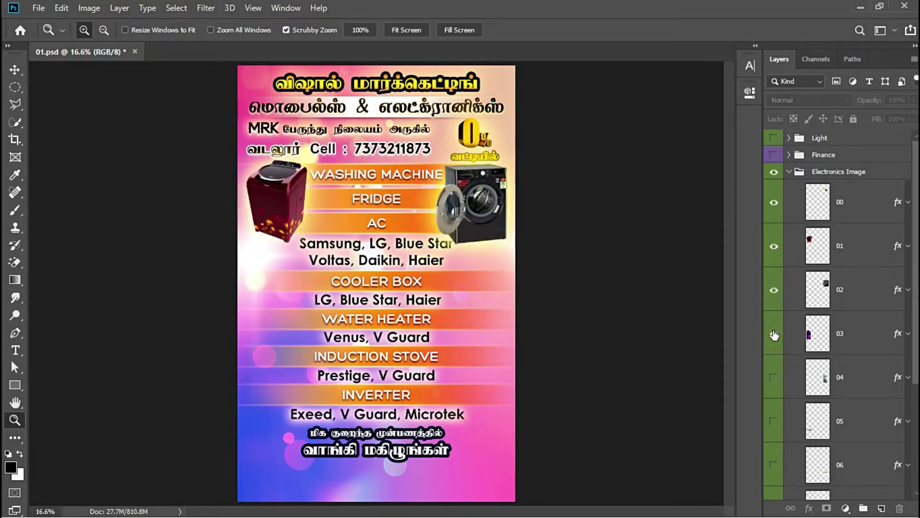
pyautogui.click(774, 334)
pyautogui.click(774, 378)
pyautogui.click(775, 421)
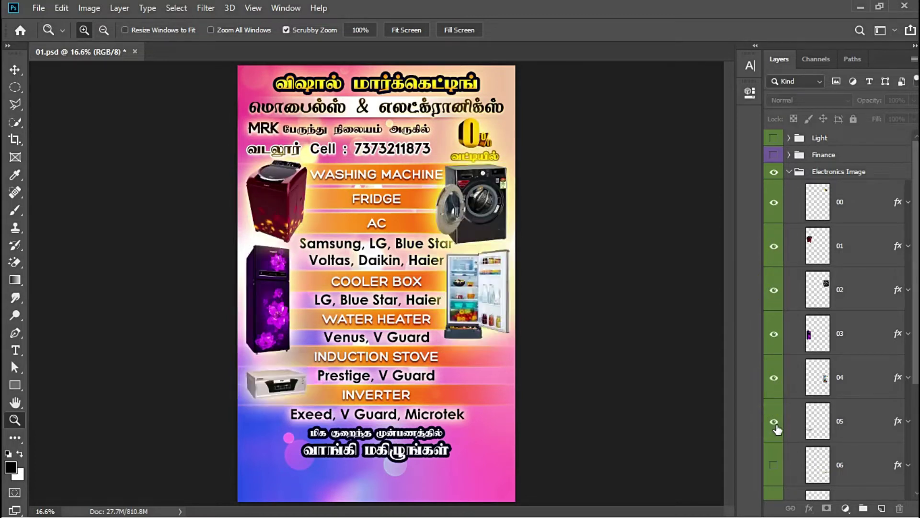
pyautogui.click(774, 466)
# - Reveal the green battery and grey appliance pictures, then collapse Electronics Image
pyautogui.moveTo(915, 353); pyautogui.dragTo(917, 453)
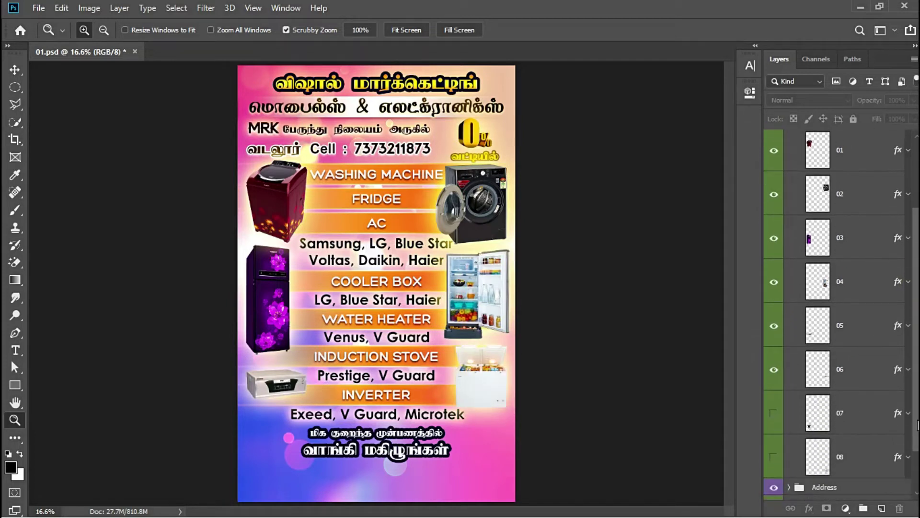
pyautogui.click(775, 355)
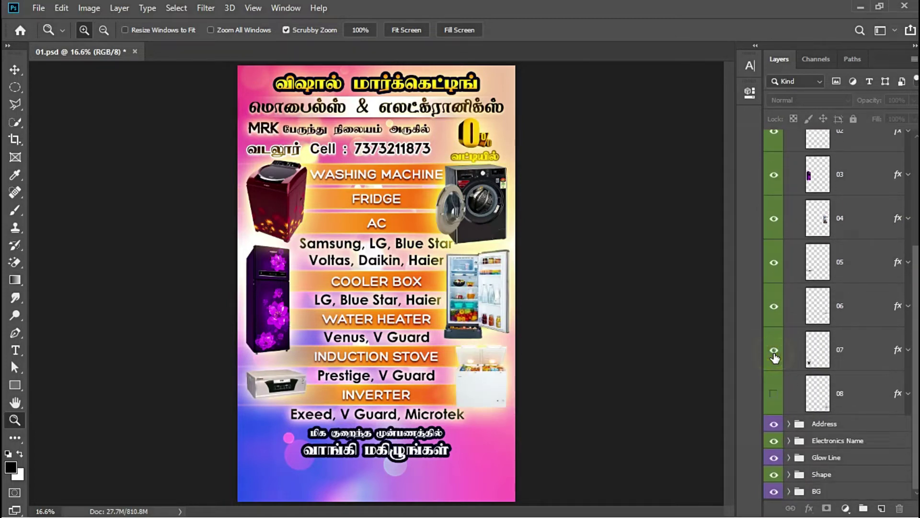
pyautogui.click(774, 393)
pyautogui.moveTo(915, 369); pyautogui.dragTo(916, 230)
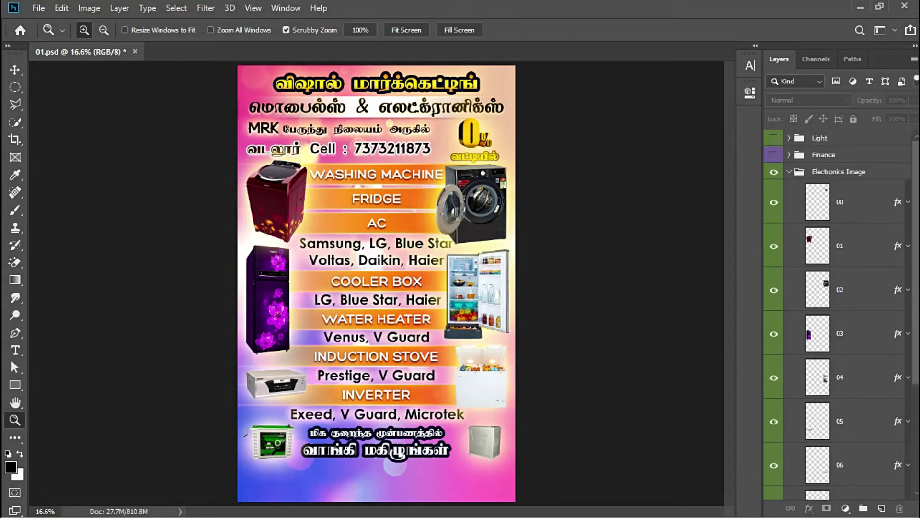
pyautogui.click(789, 172)
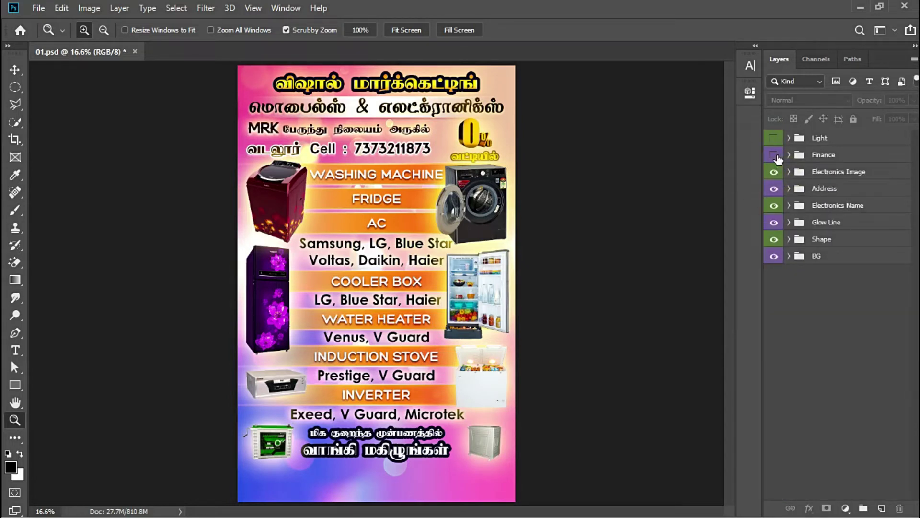
# - Make the Finance group visible with its layers 01–04 turned on, then collapse it
pyautogui.click(774, 155)
pyautogui.click(789, 154)
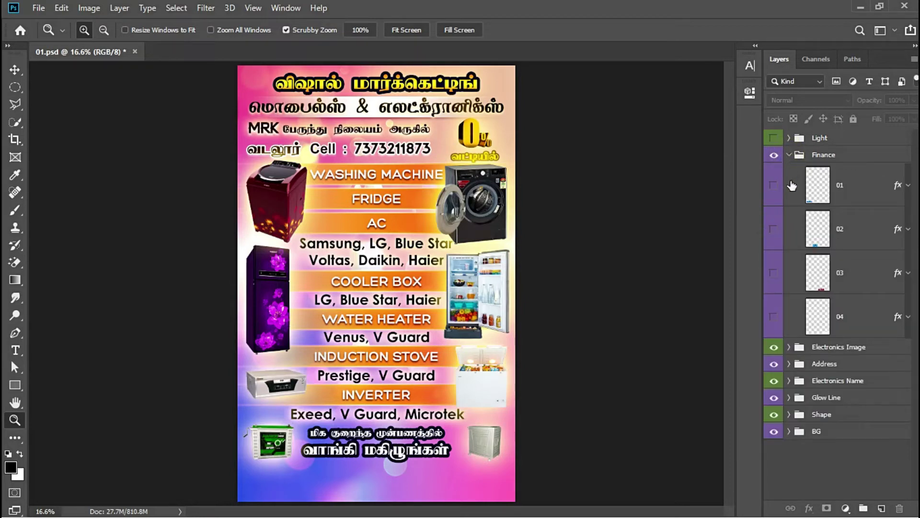
pyautogui.click(774, 186)
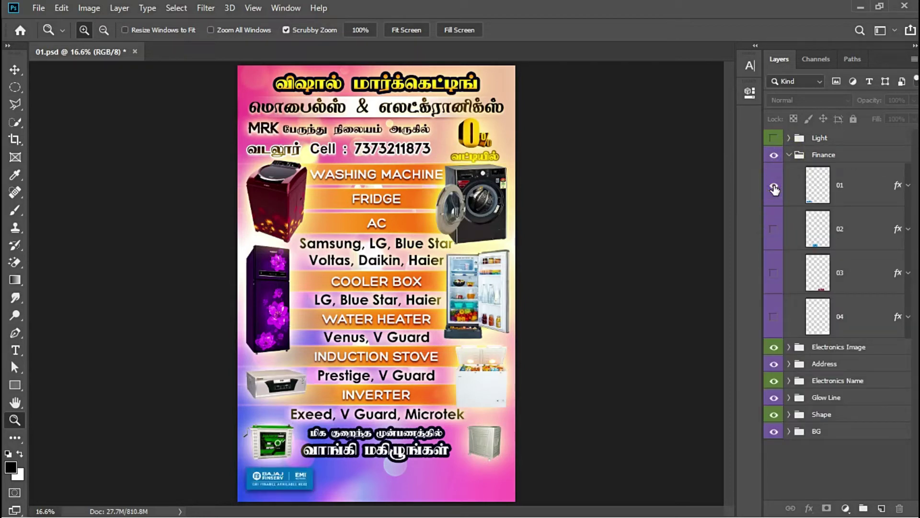
pyautogui.click(774, 229)
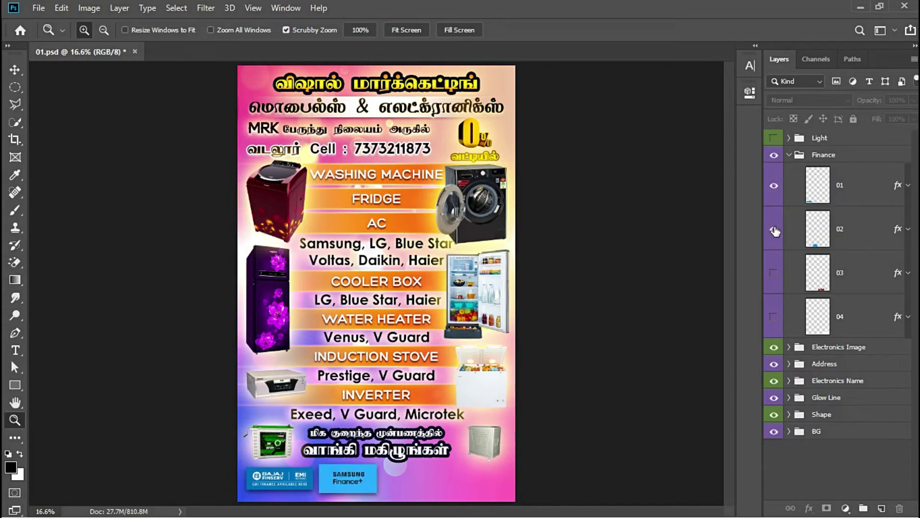
pyautogui.click(775, 273)
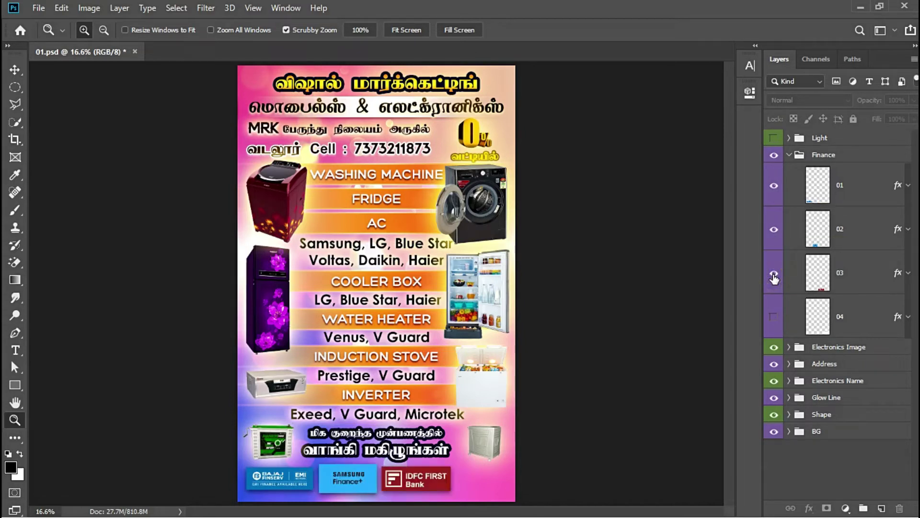
pyautogui.click(775, 317)
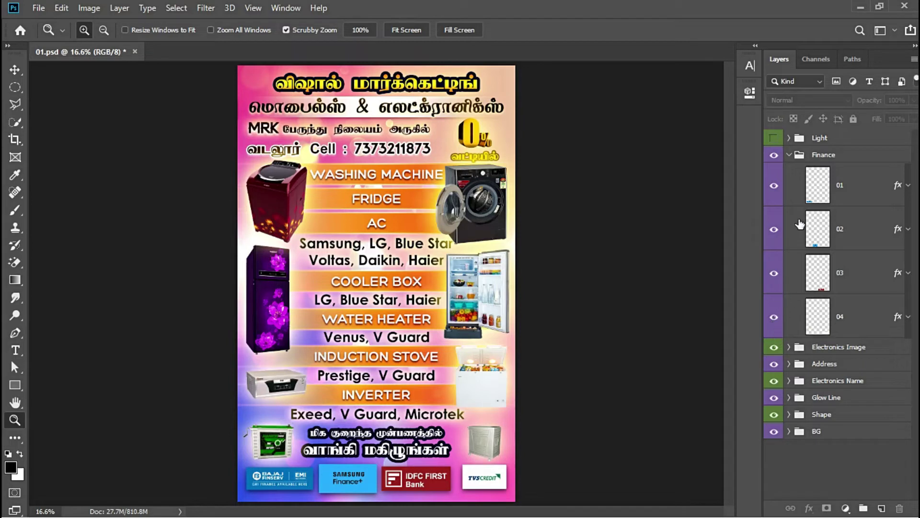
pyautogui.click(789, 155)
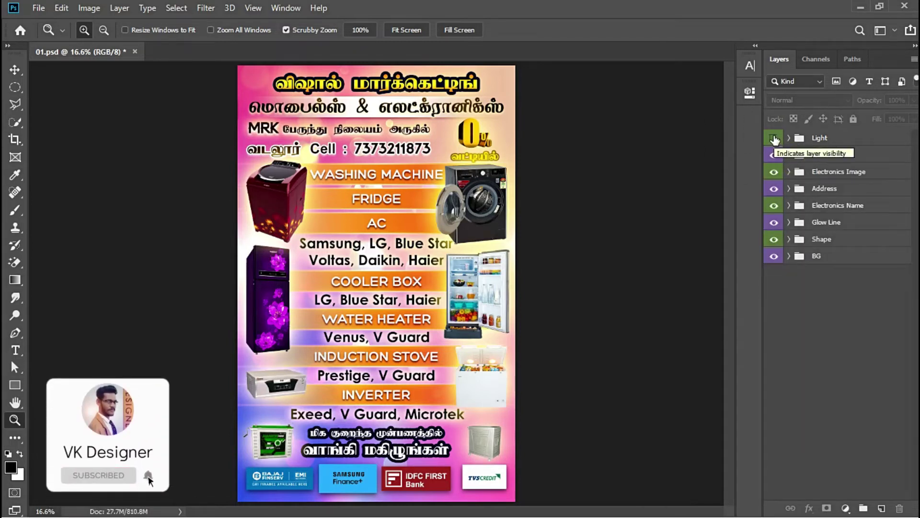
# - Make the Light group visible and turn on the first light glare at the poster's top
pyautogui.click(774, 139)
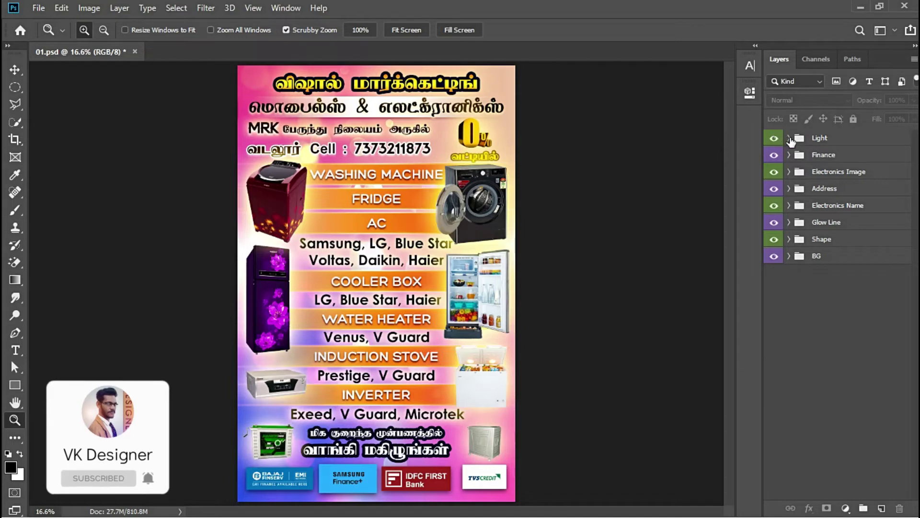
pyautogui.click(789, 139)
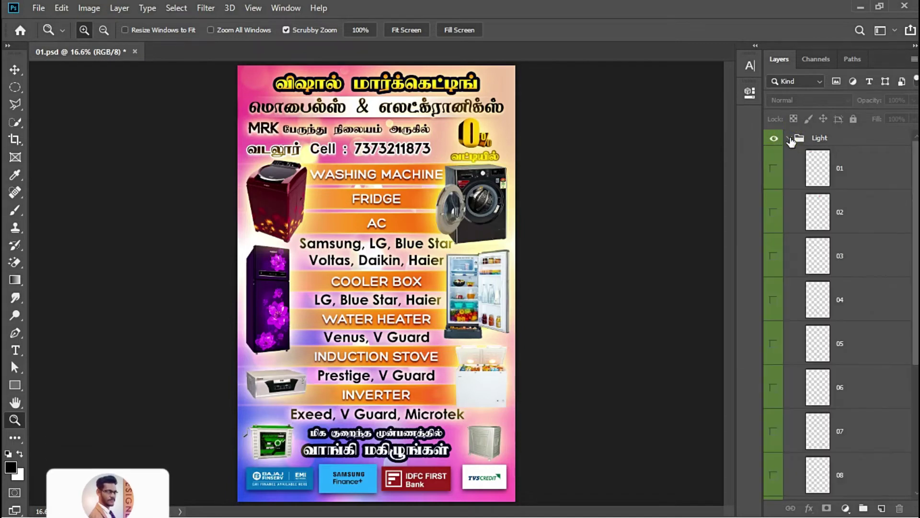
pyautogui.click(774, 168)
pyautogui.click(774, 169)
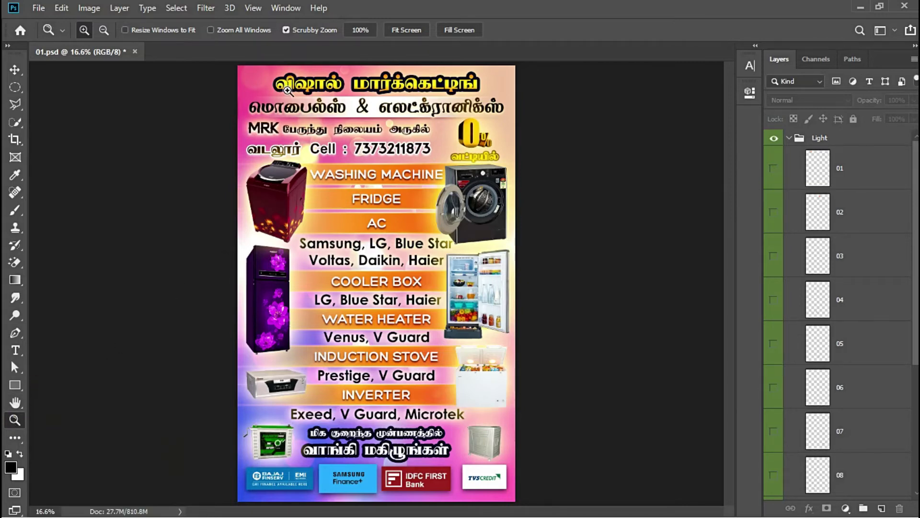
pyautogui.moveTo(308, 75); pyautogui.dragTo(355, 76)
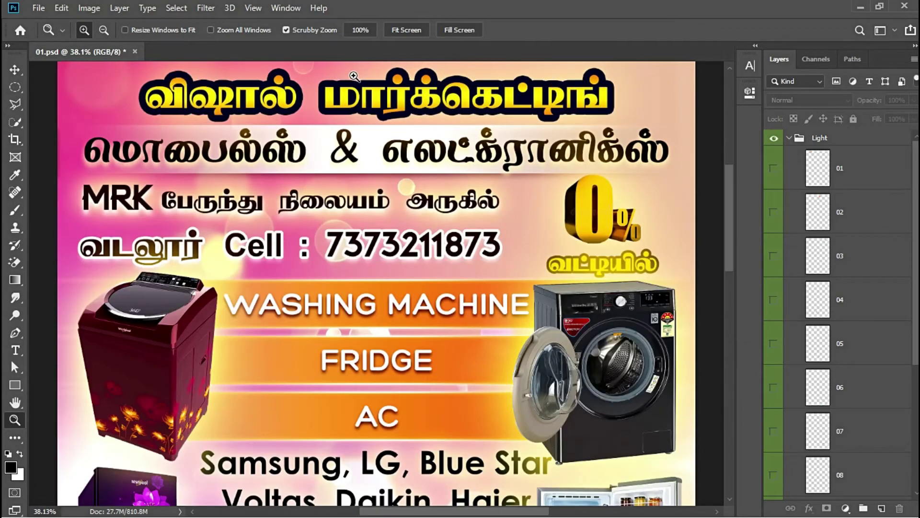
pyautogui.click(15, 402)
pyautogui.moveTo(322, 129)
pyautogui.mouseDown()
pyautogui.moveTo(344, 195)
pyautogui.moveTo(334, 201)
pyautogui.mouseUp()
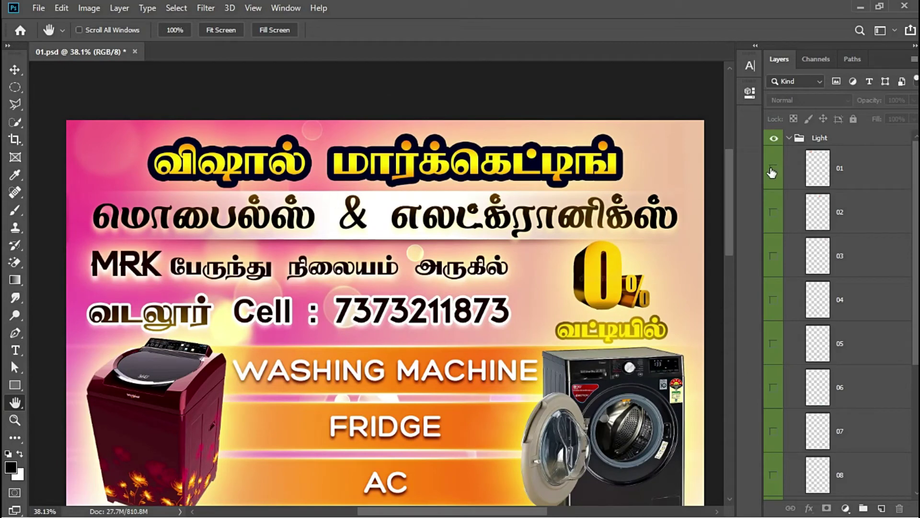
pyautogui.click(773, 170)
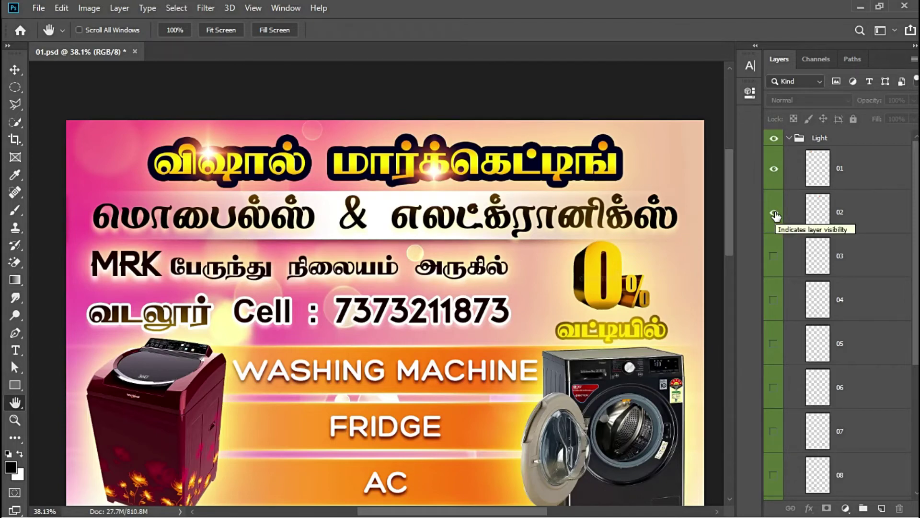
# - Turn on sparkle light layers 03 through 06
pyautogui.click(774, 257)
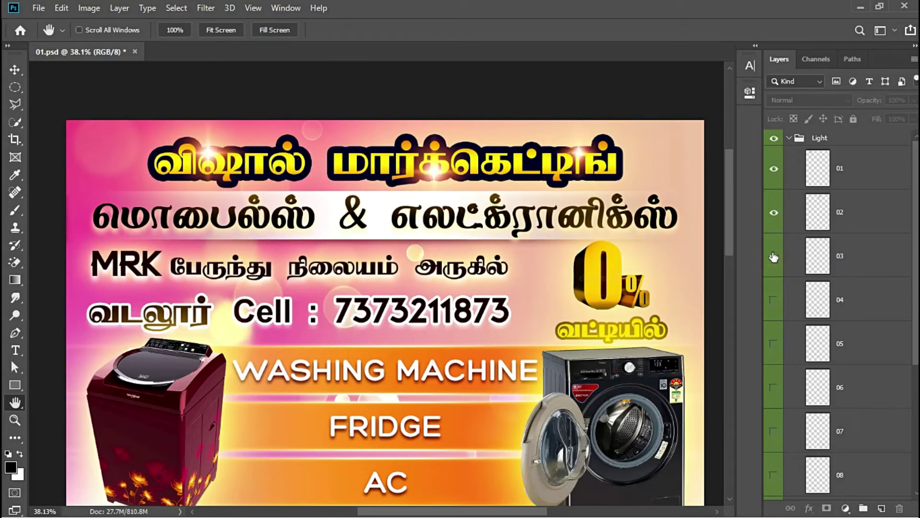
pyautogui.moveTo(729, 169)
pyautogui.mouseDown()
pyautogui.moveTo(743, 358)
pyautogui.moveTo(744, 346)
pyautogui.mouseUp()
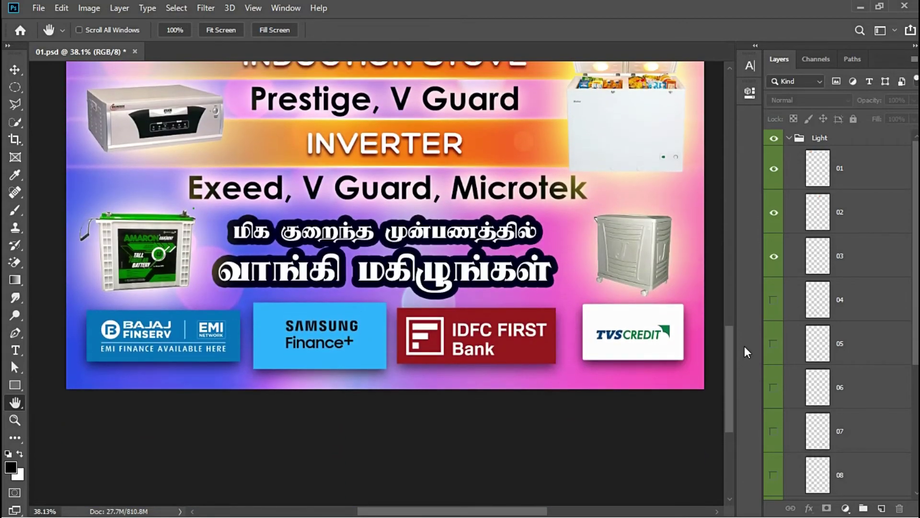
pyautogui.click(774, 301)
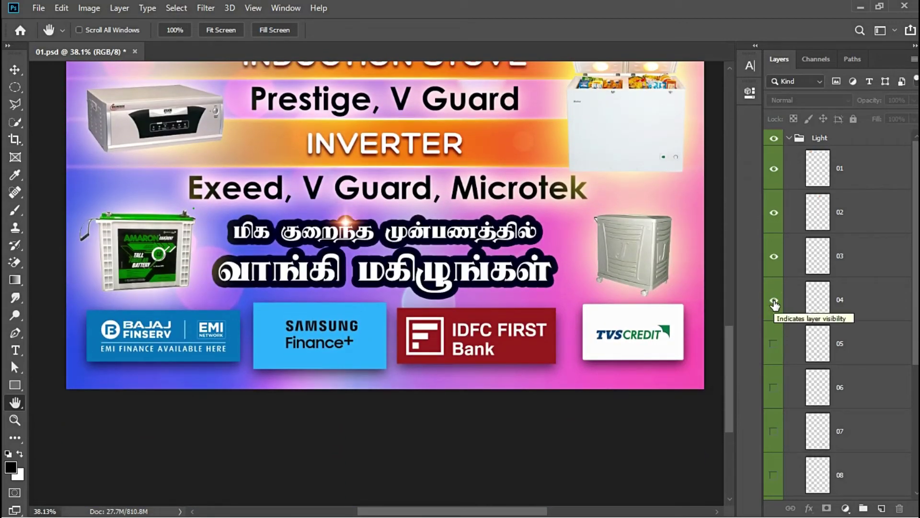
pyautogui.click(774, 344)
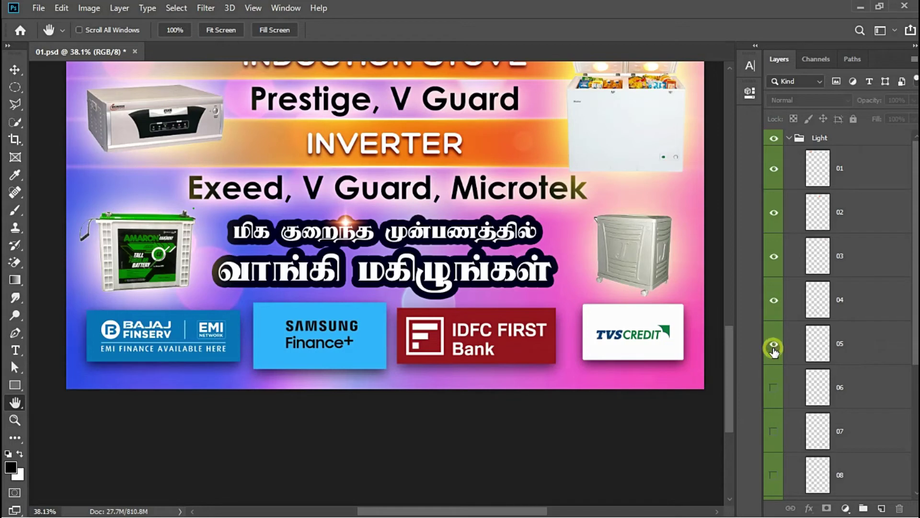
pyautogui.click(774, 387)
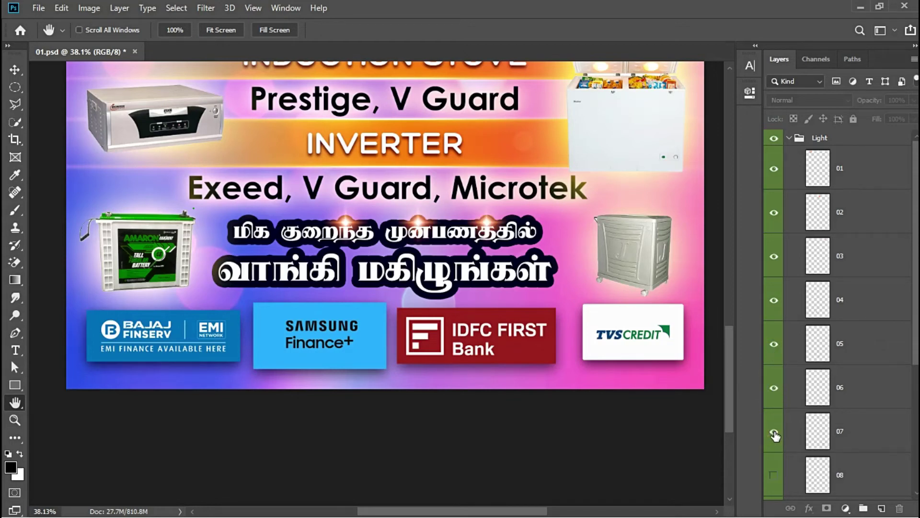
# - Turn on sparkle light layers 08 and 09, then collapse the Light group
pyautogui.click(774, 476)
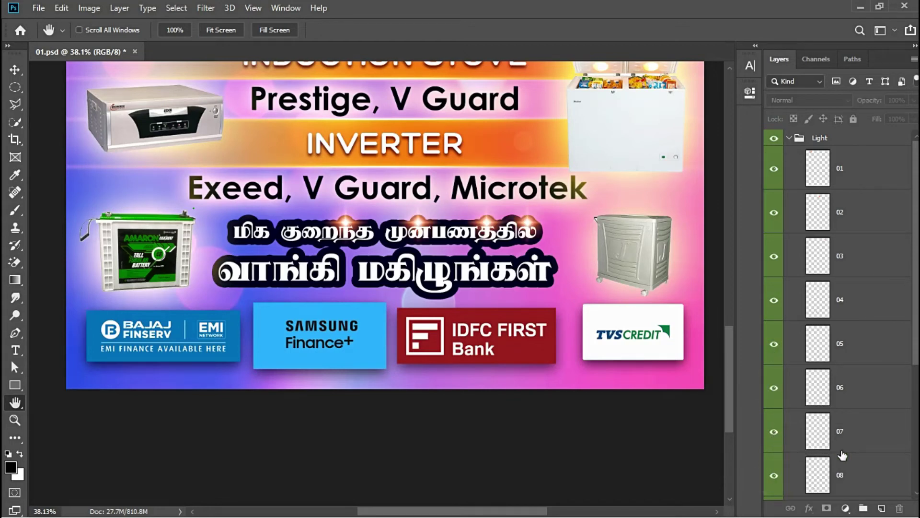
pyautogui.scroll(-2, 916, 360)
pyautogui.scroll(-2, 916, 360)
pyautogui.scroll(-2, 916, 360)
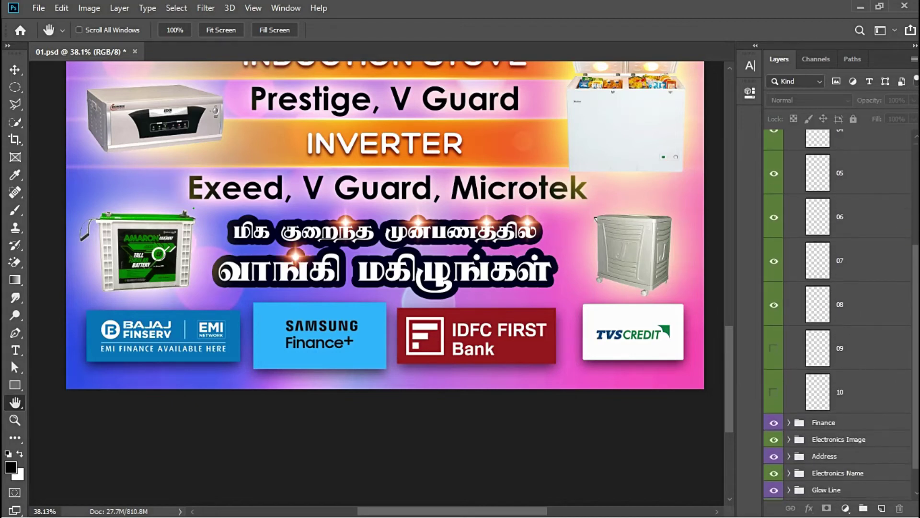
pyautogui.click(774, 364)
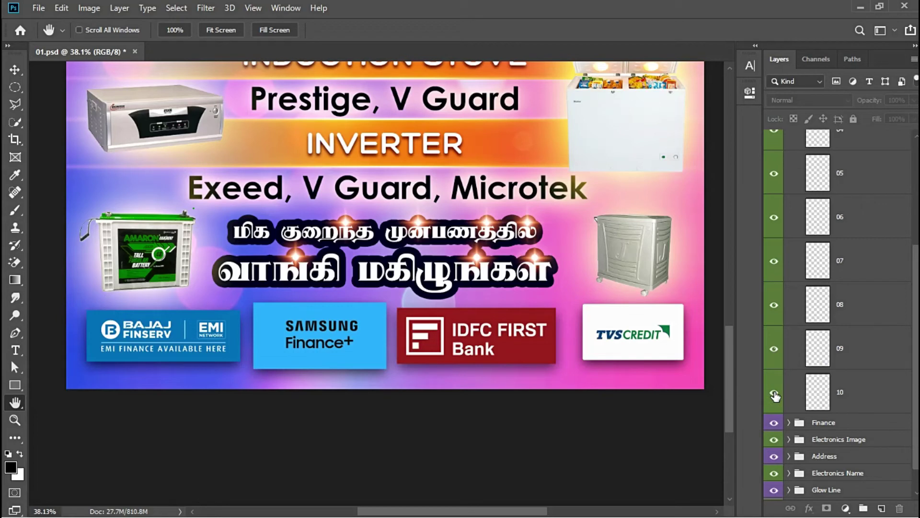
pyautogui.scroll(2, 915, 316)
pyautogui.scroll(2, 916, 316)
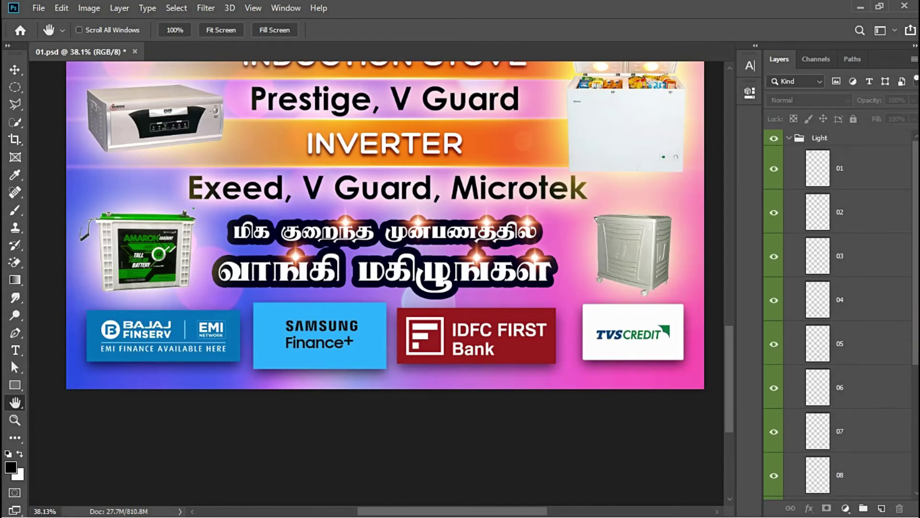
pyautogui.click(790, 139)
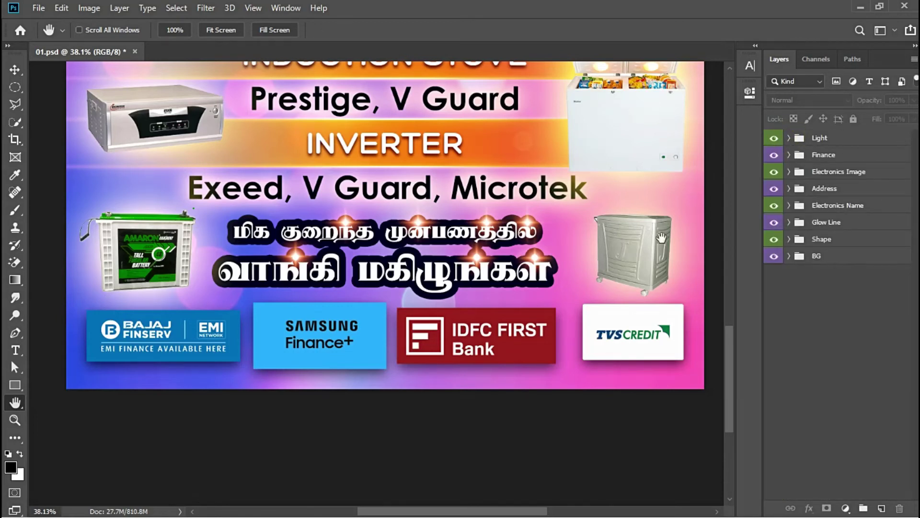
# - Fit the poster in the window, then zoom in on the top title
pyautogui.click(15, 420)
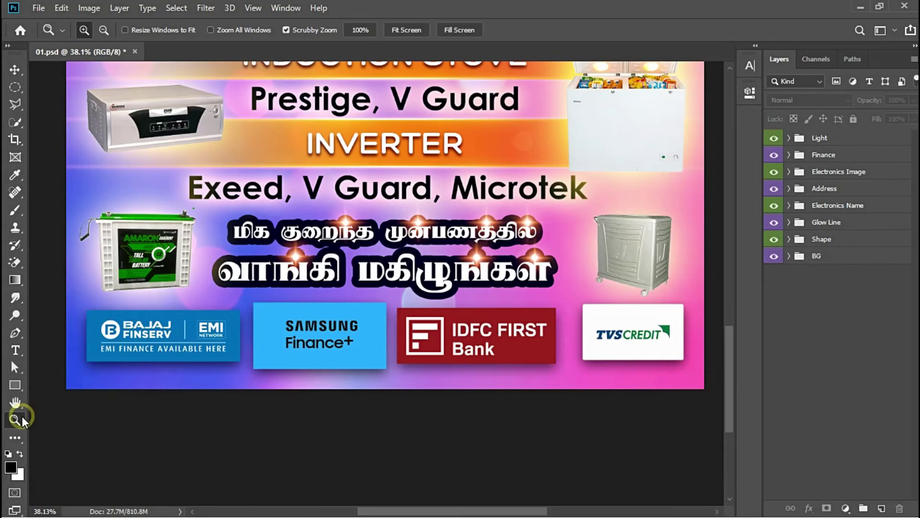
pyautogui.click(400, 32)
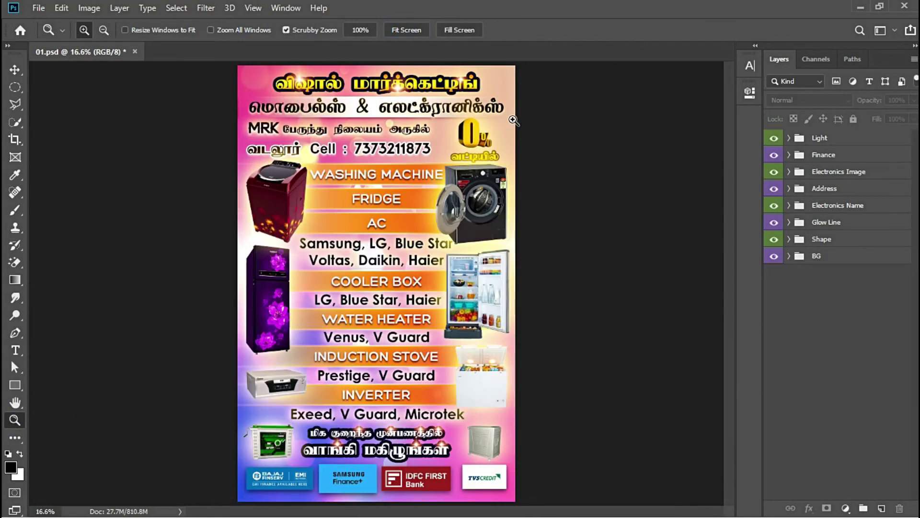
pyautogui.click(404, 110)
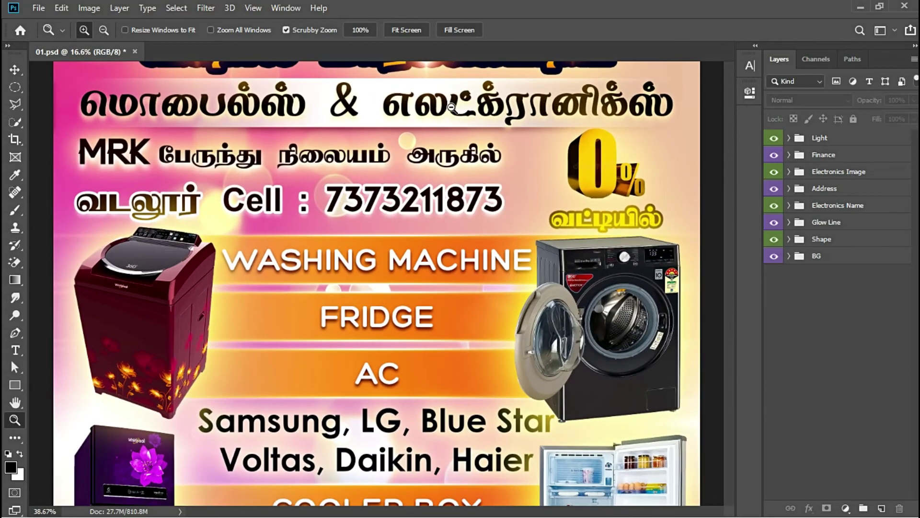
pyautogui.click(14, 402)
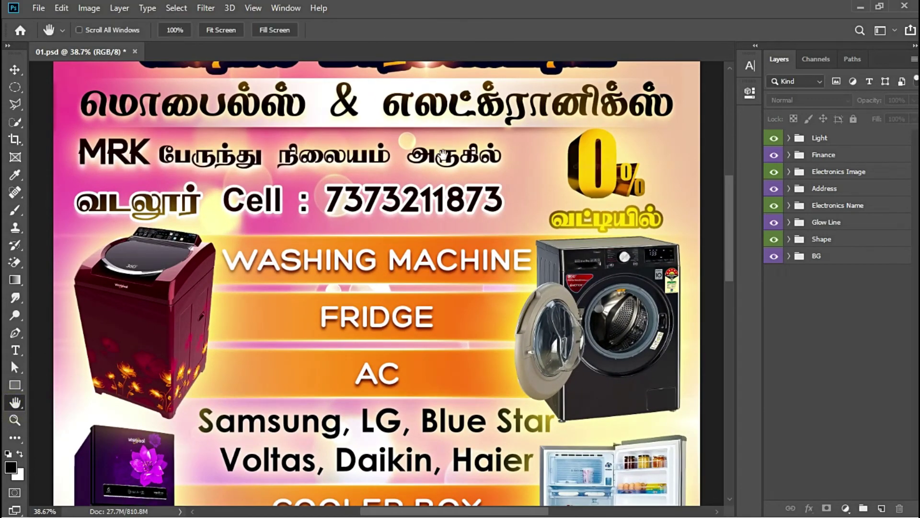
pyautogui.moveTo(451, 116); pyautogui.dragTo(459, 233)
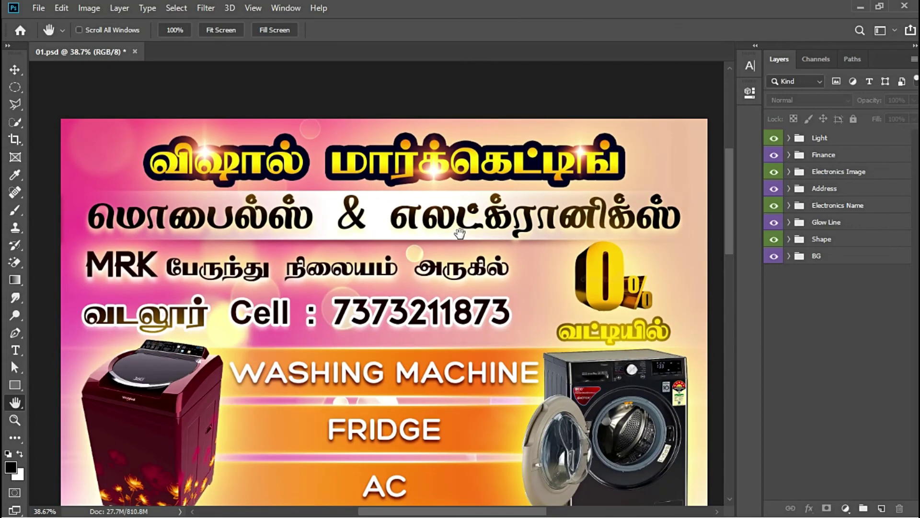
# - Pan down through the water heater and induction stove rows to the poster's bottom
pyautogui.scroll(-1, 459, 234)
pyautogui.scroll(-3, 459, 233)
pyautogui.scroll(-1, 479, 288)
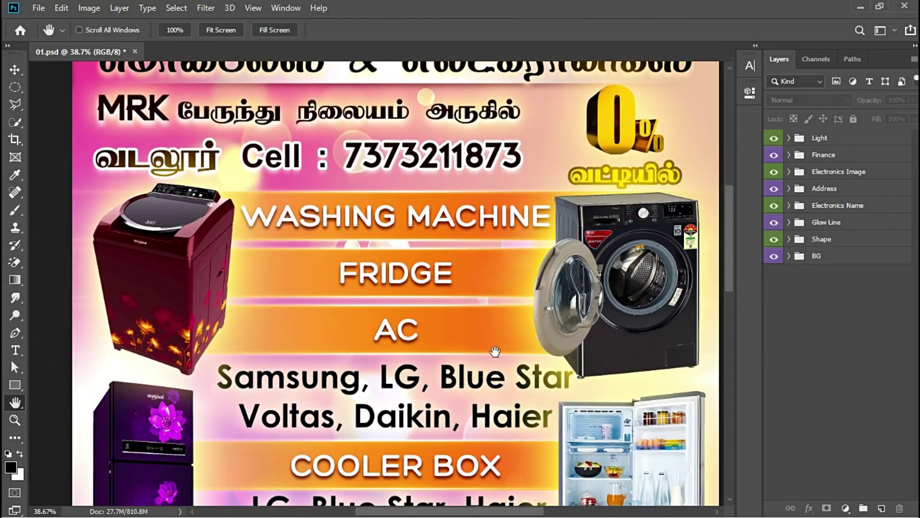
pyautogui.moveTo(494, 351); pyautogui.dragTo(493, 165)
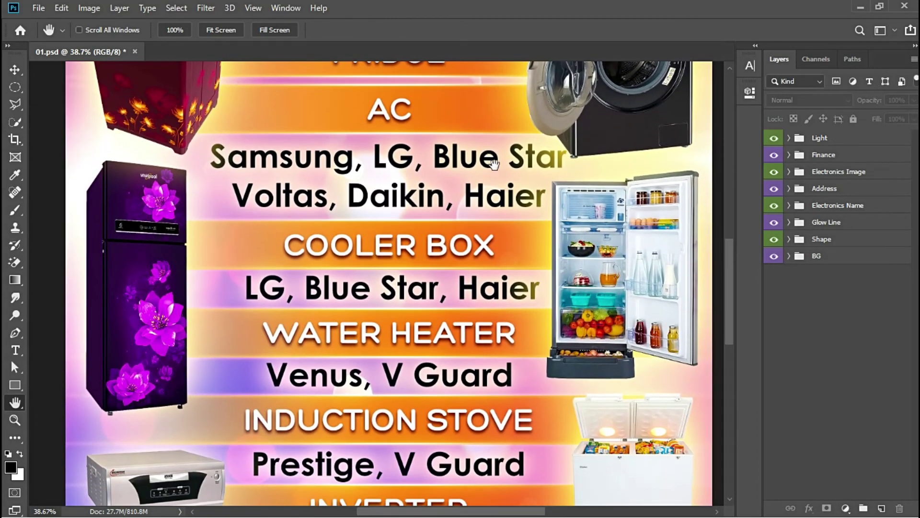
pyautogui.scroll(-1, 499, 164)
pyautogui.scroll(-3, 513, 165)
pyautogui.scroll(-2, 527, 164)
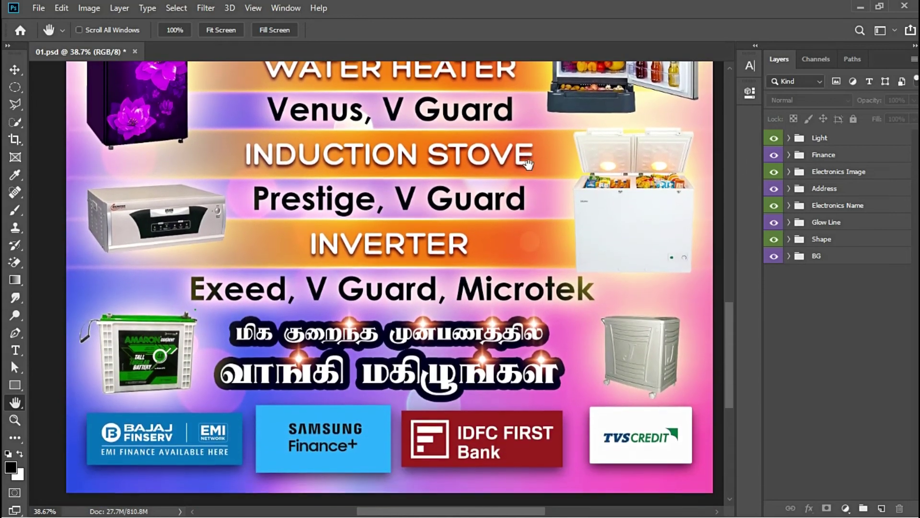
pyautogui.scroll(-1, 527, 192)
pyautogui.scroll(-1, 531, 314)
pyautogui.scroll(-1, 534, 290)
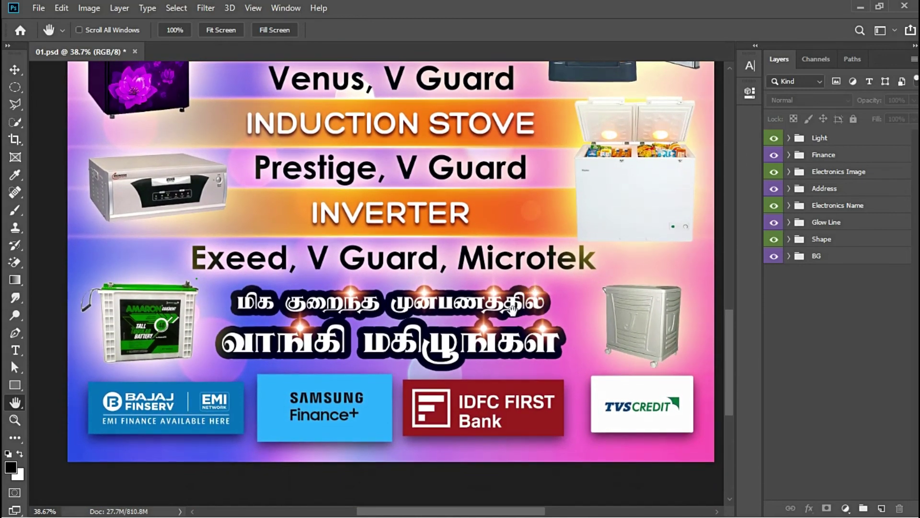
pyautogui.click(16, 421)
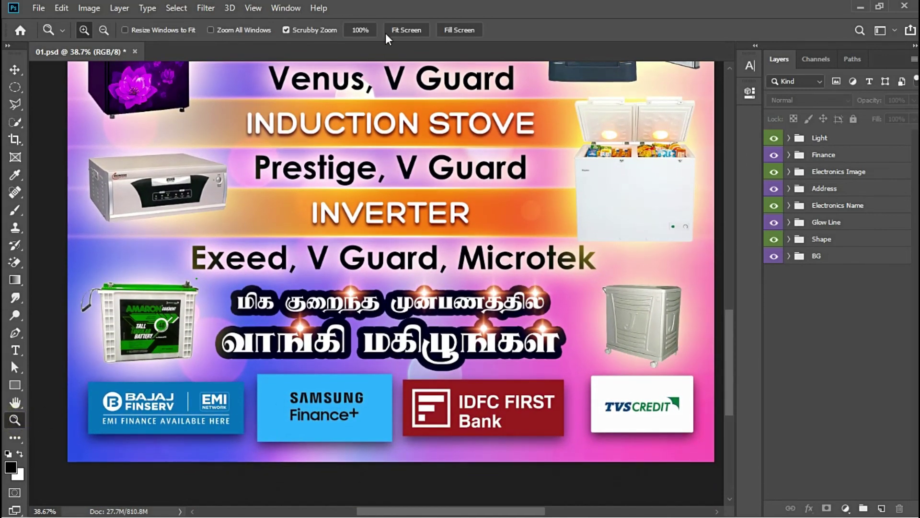
pyautogui.click(401, 30)
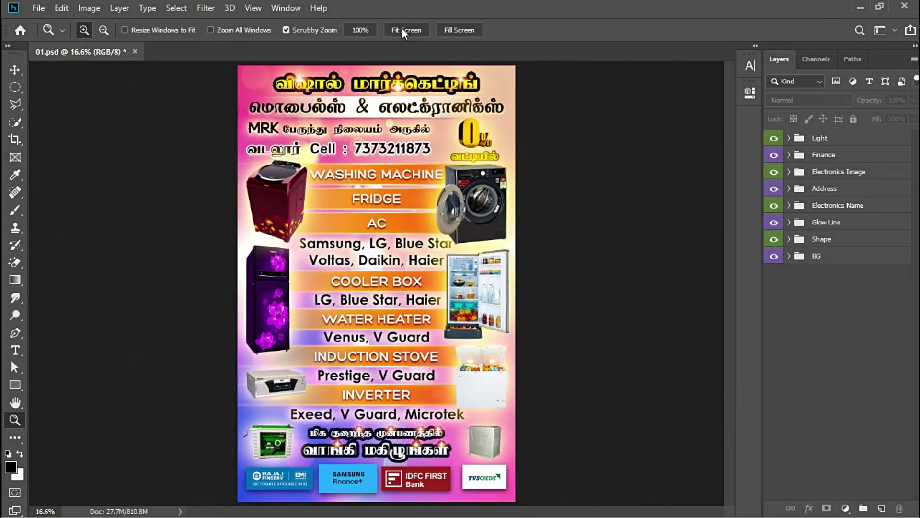